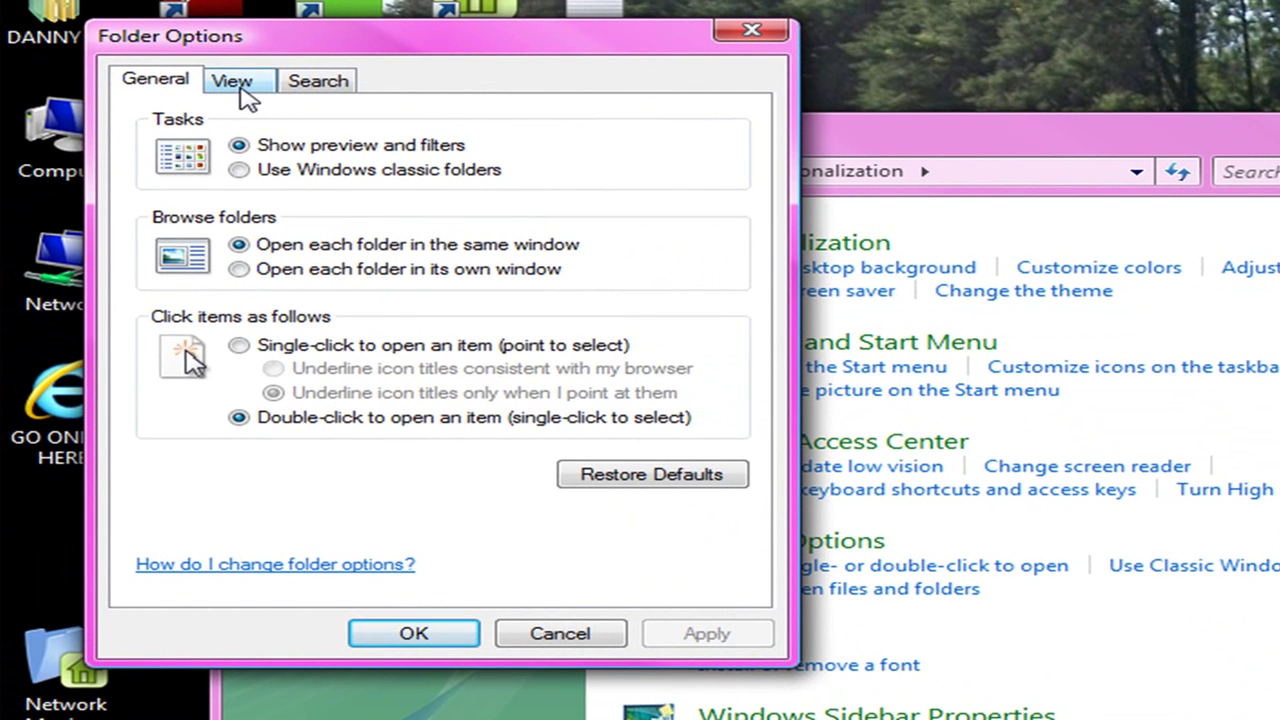
# Set the folder options to show hidden files and folders, apply the setting, and close the Control Panel window.
pyautogui.click(240, 86)
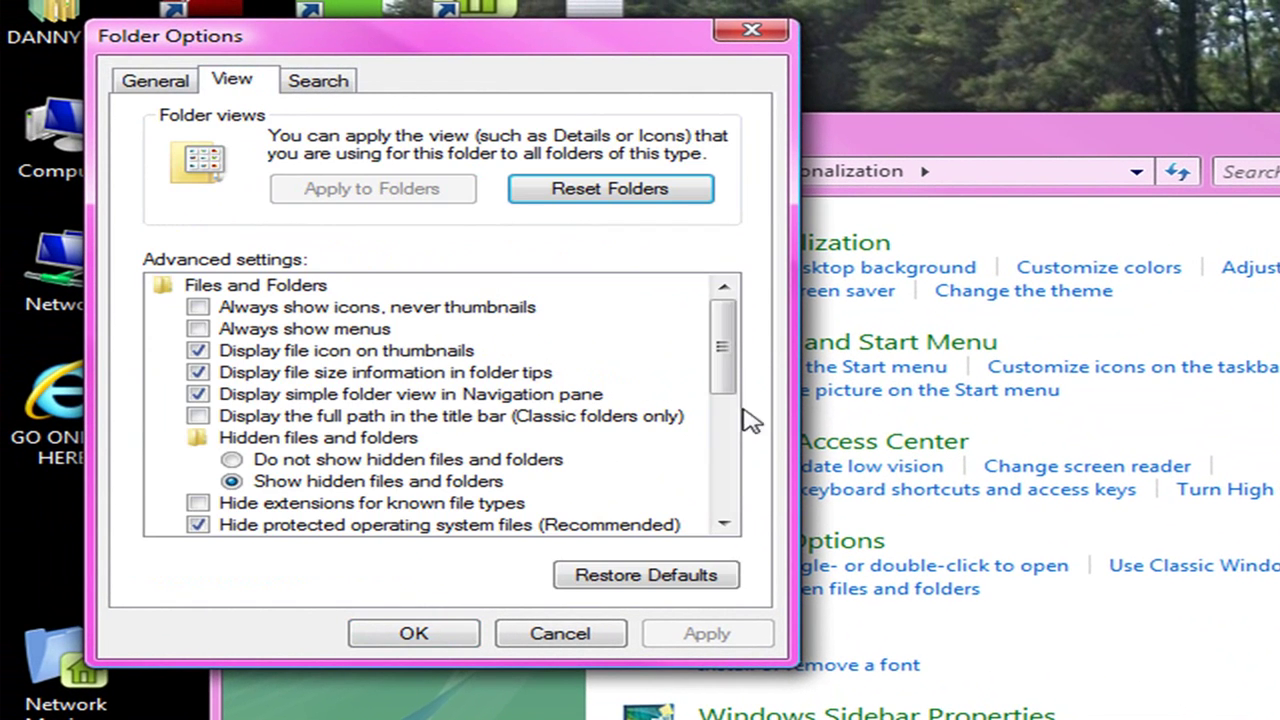
pyautogui.moveTo(729, 357); pyautogui.dragTo(734, 394)
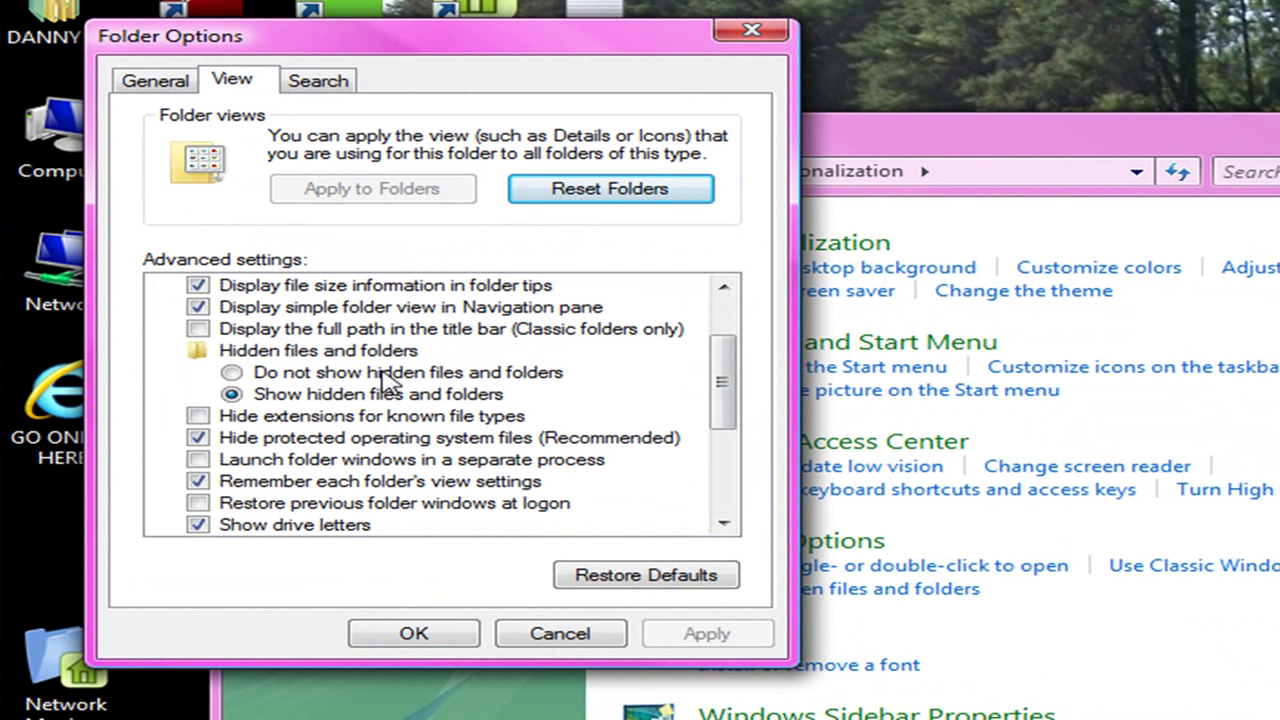
pyautogui.click(230, 395)
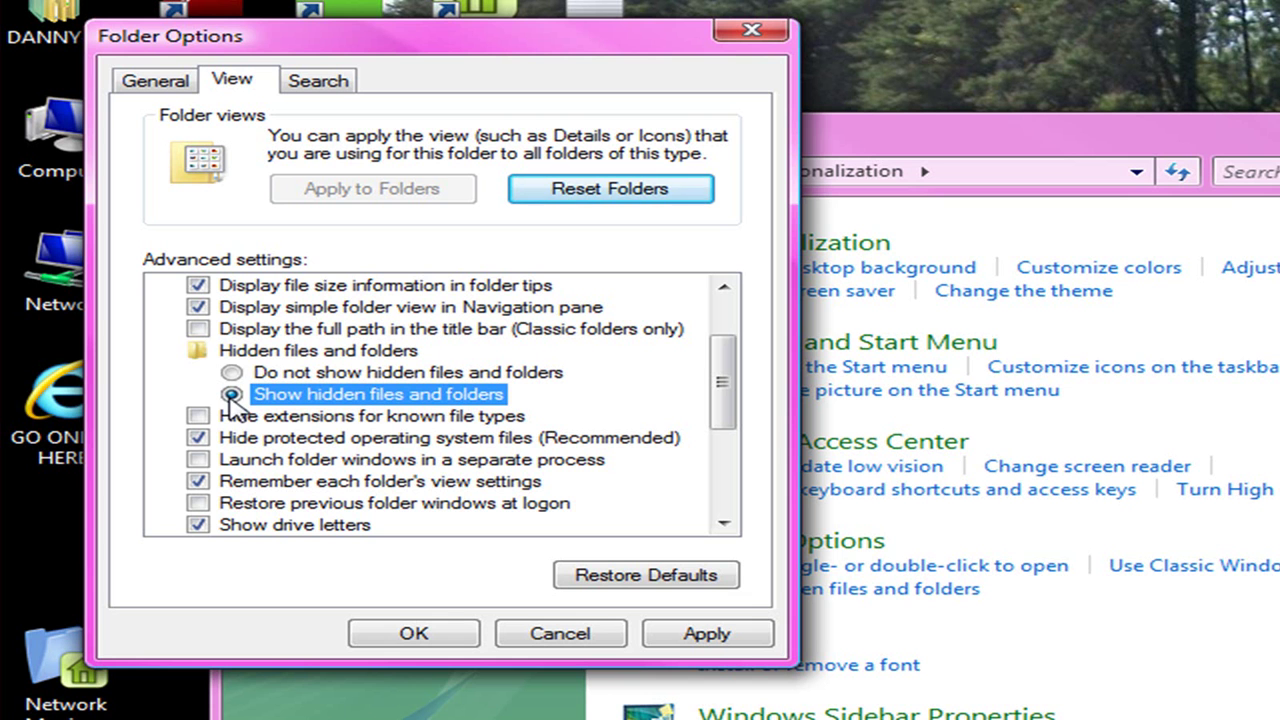
pyautogui.click(678, 634)
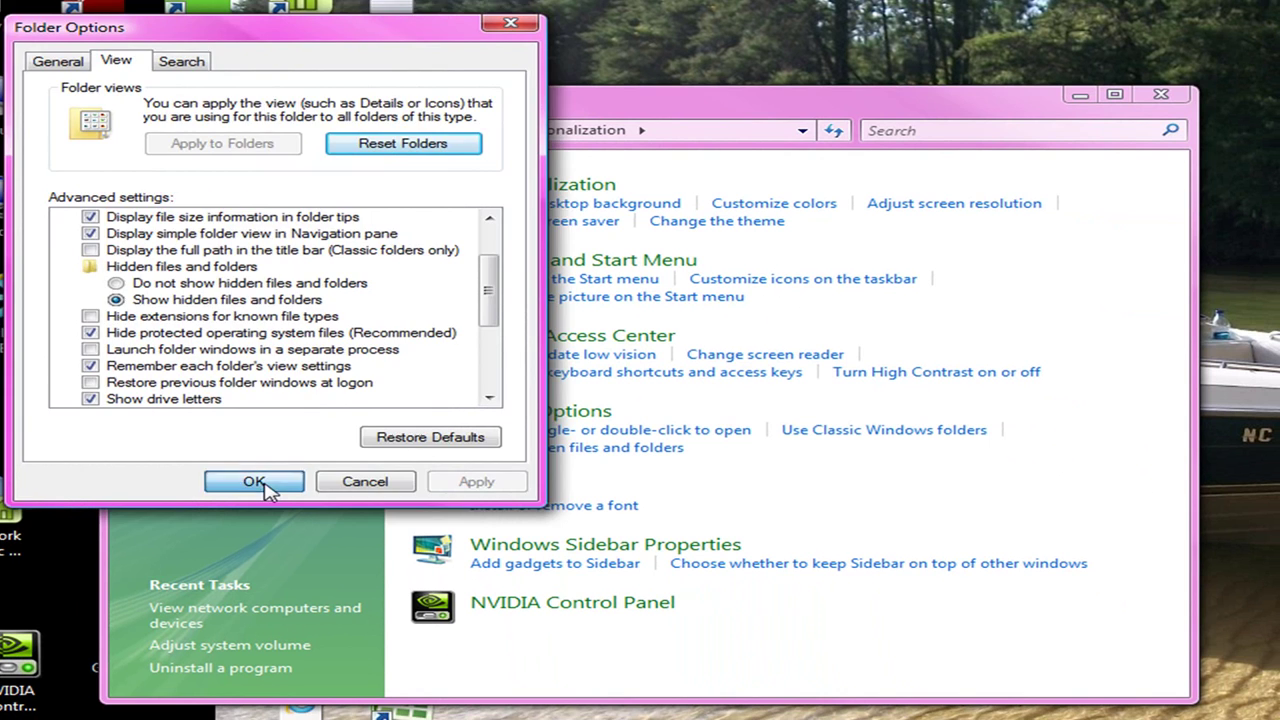
pyautogui.click(254, 482)
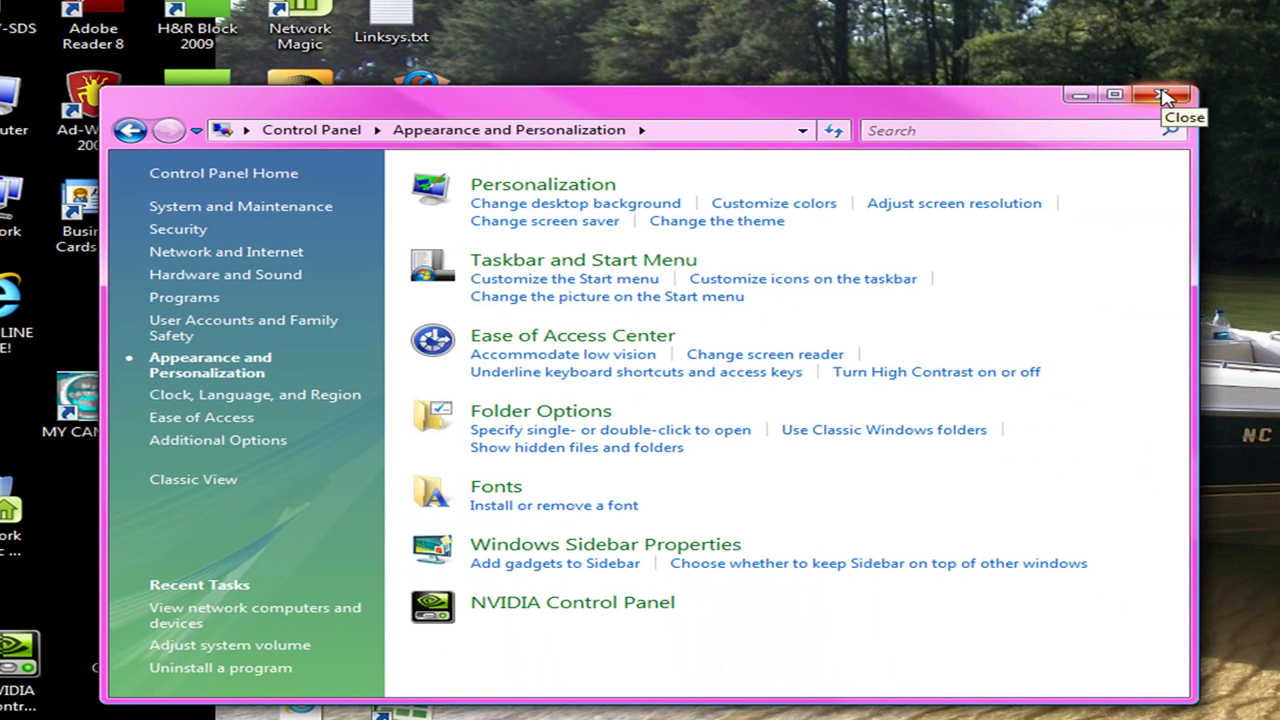
pyautogui.click(1163, 96)
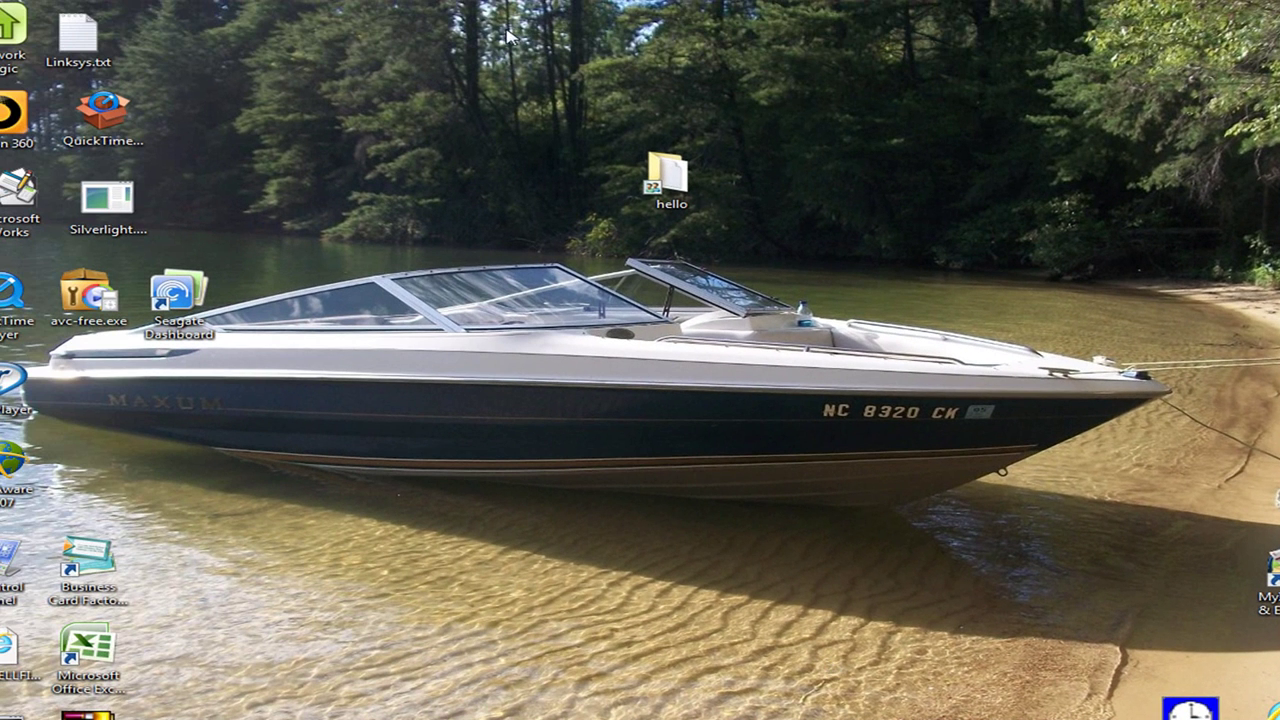
# Move the hello folder slightly to the left on the desktop and open its network sharing permissions for changing.
pyautogui.moveTo(668, 193); pyautogui.dragTo(530, 182)
pyautogui.moveTo(418, 128); pyautogui.dragTo(418, 125)
pyautogui.rightClick(418, 125)
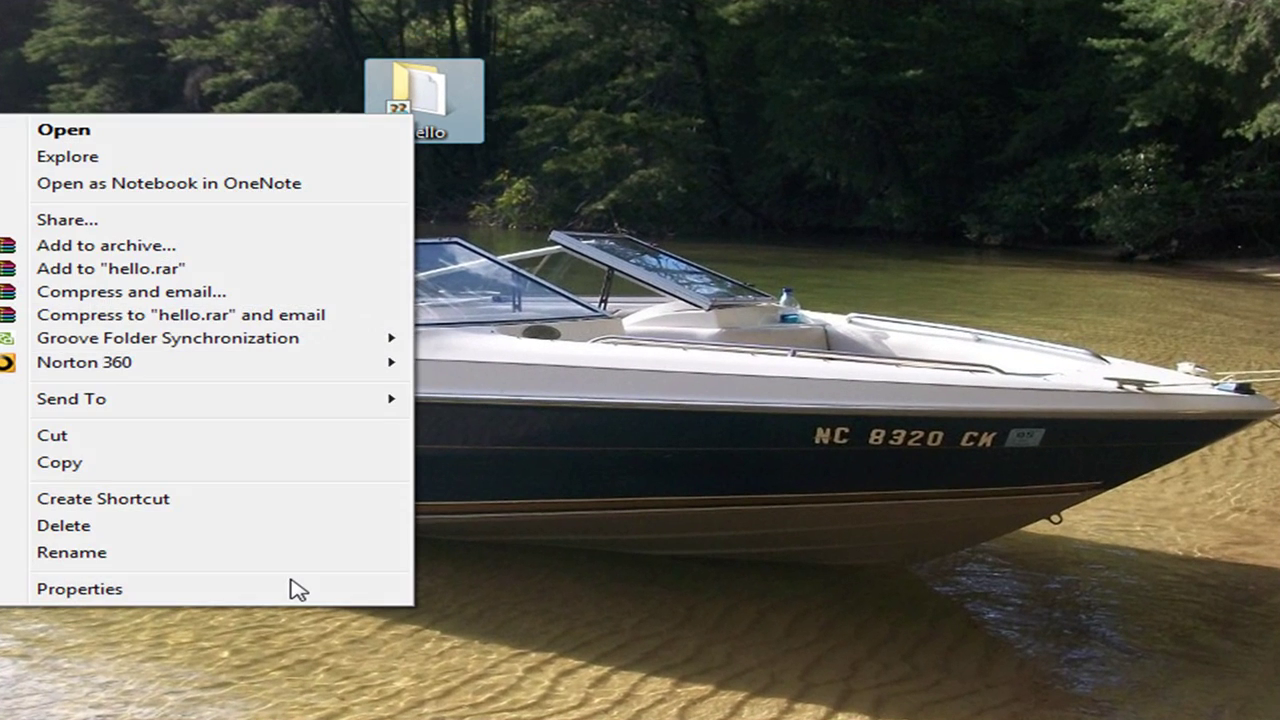
pyautogui.click(298, 590)
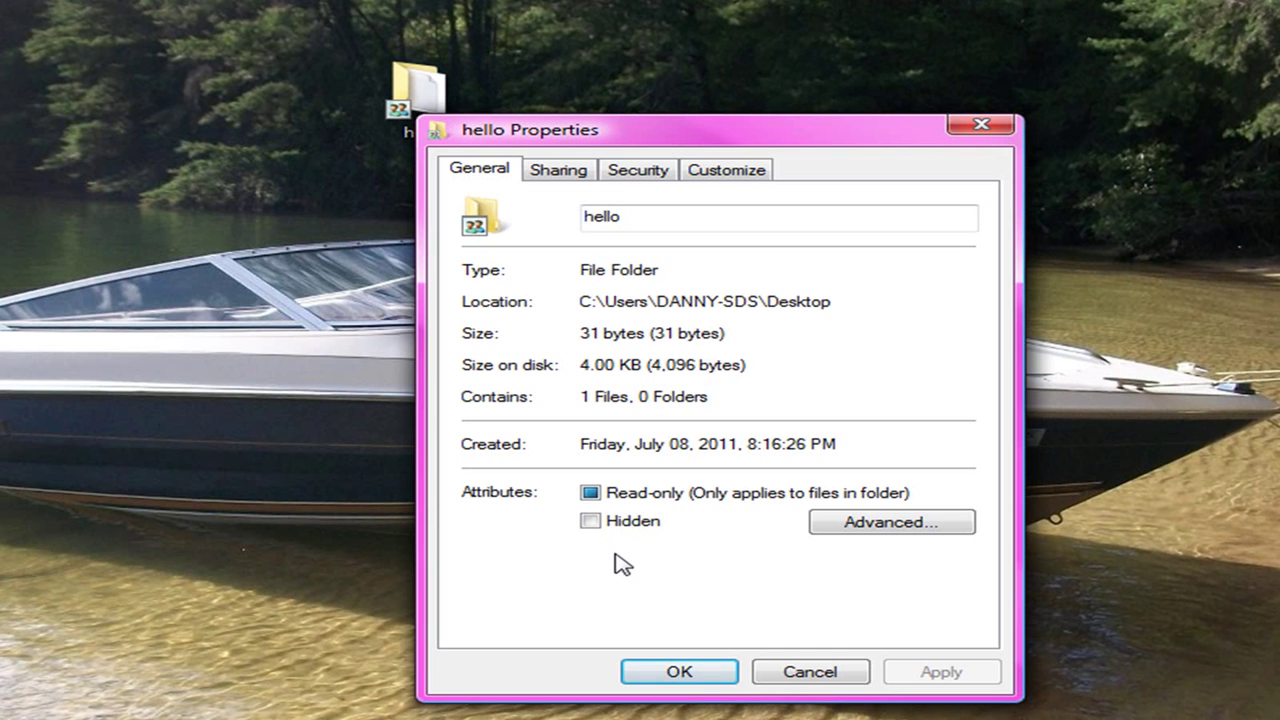
pyautogui.click(563, 172)
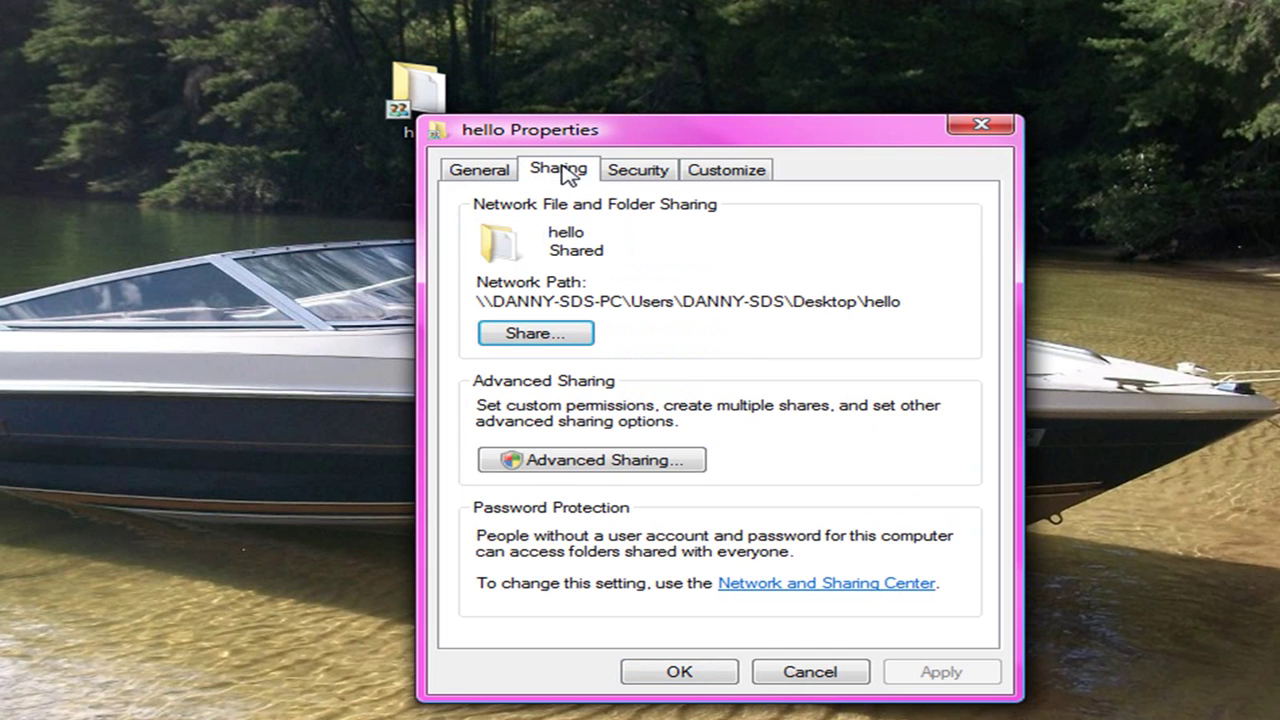
pyautogui.click(536, 334)
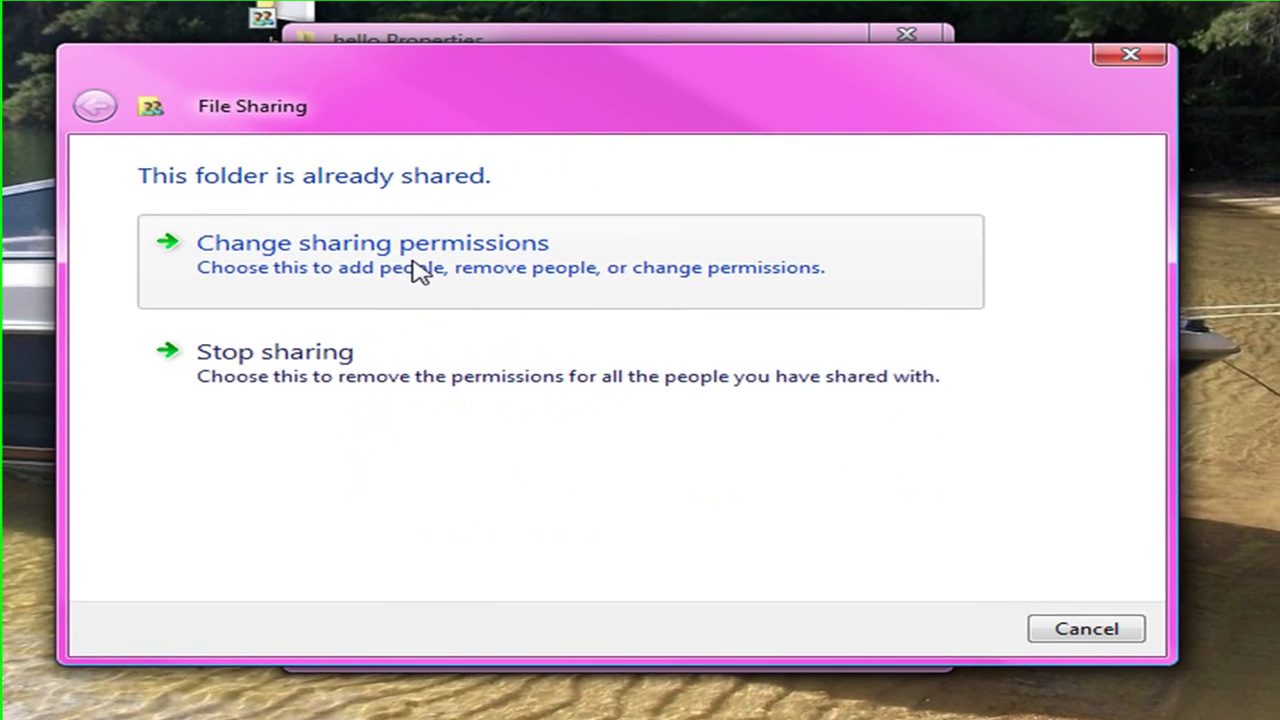
pyautogui.click(538, 337)
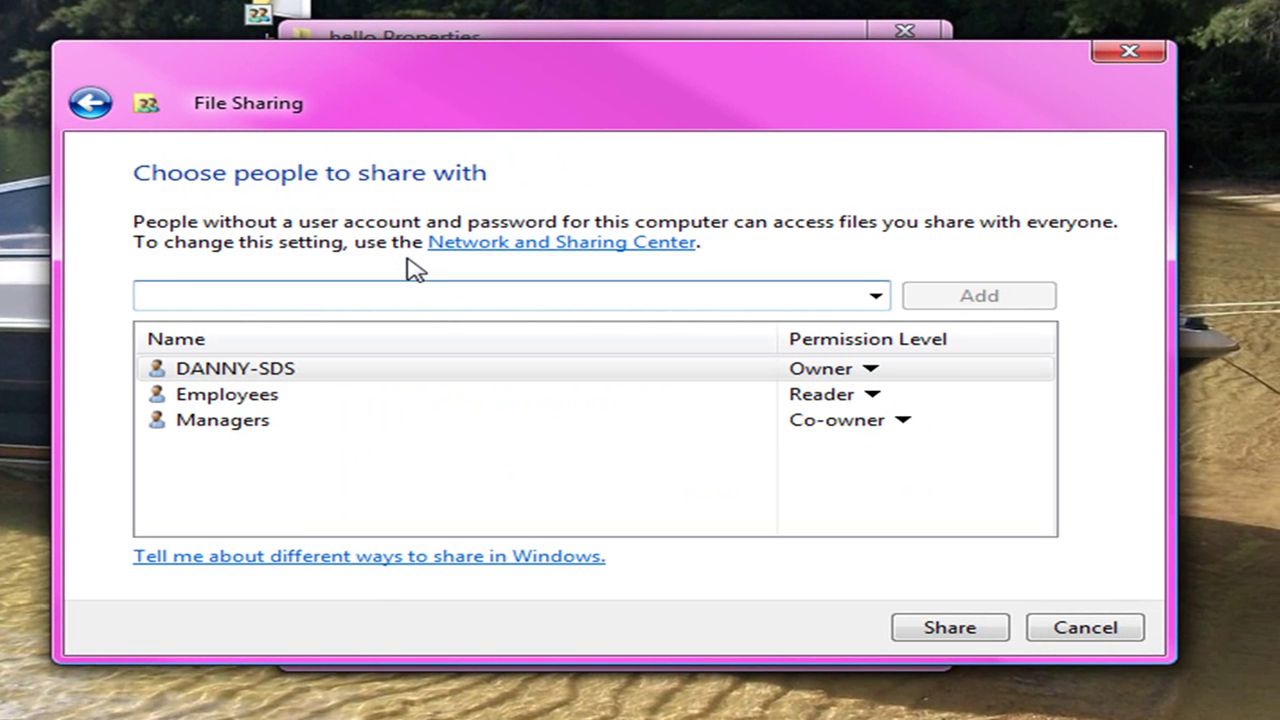
# Examine the permission levels of Employees and Managers and the users available for sharing, and cancel the File Sharing dialog.
pyautogui.click(367, 394)
pyautogui.click(328, 433)
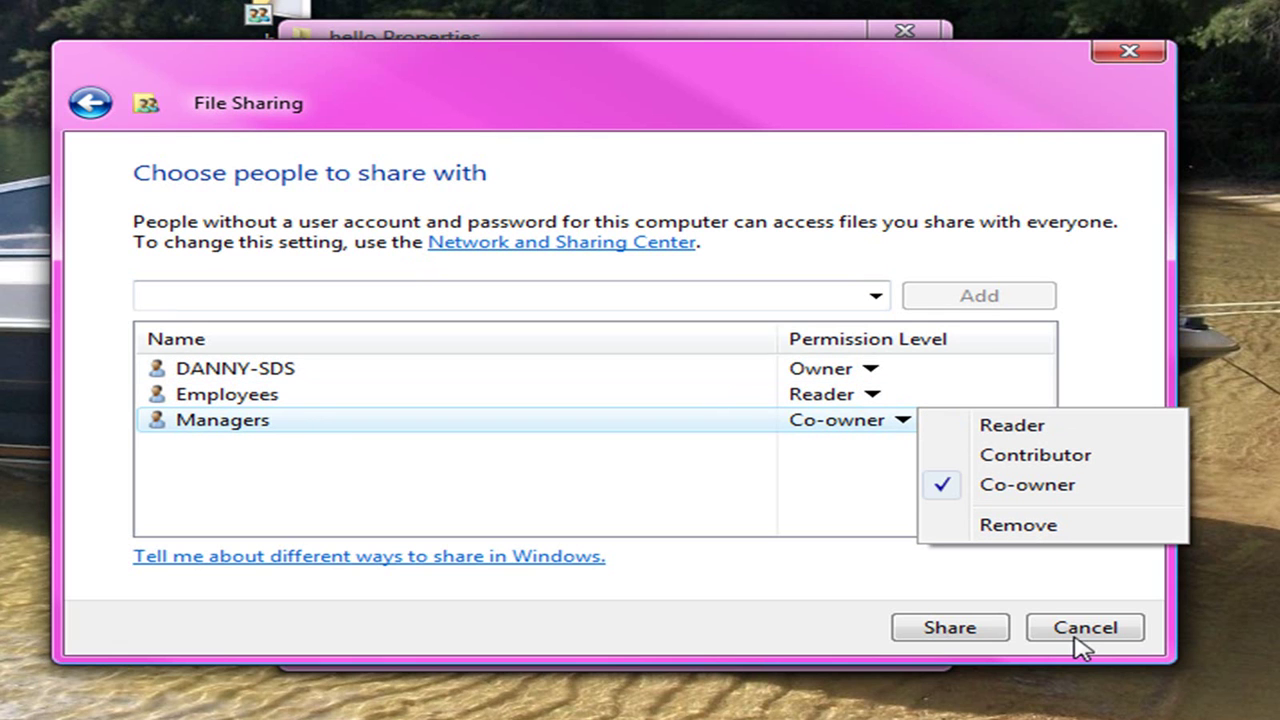
pyautogui.click(500, 294)
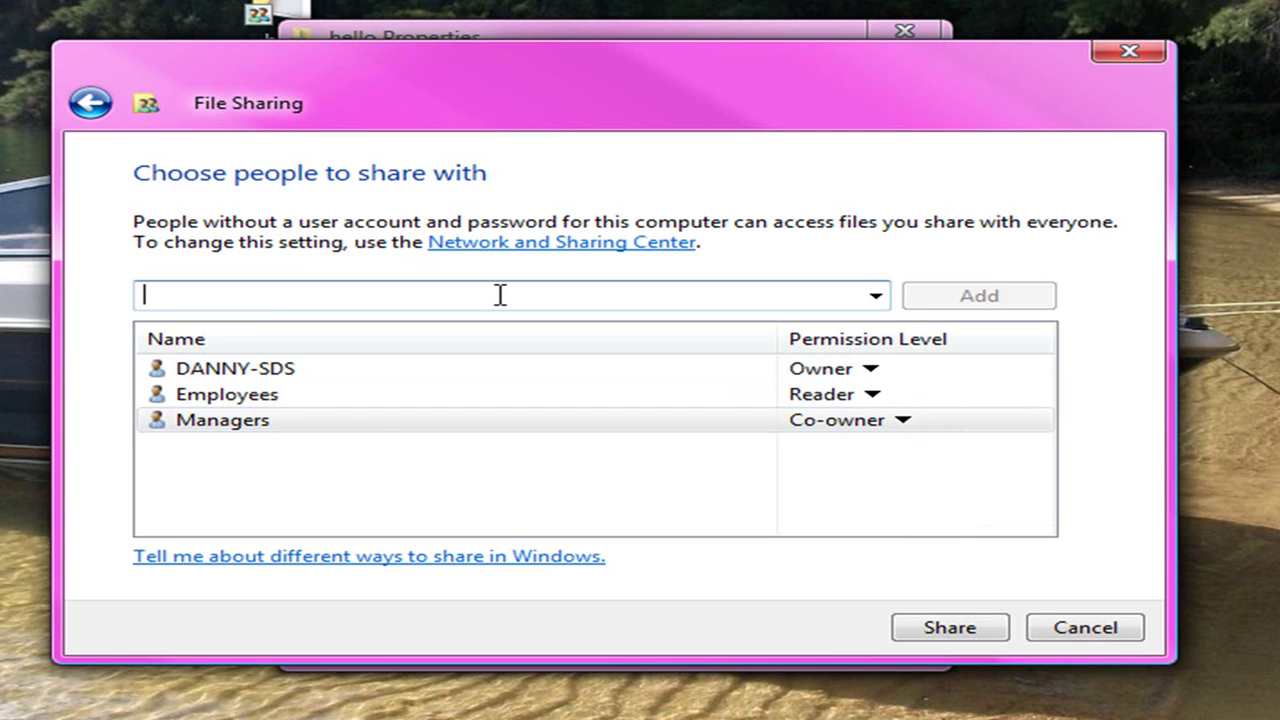
pyautogui.click(876, 296)
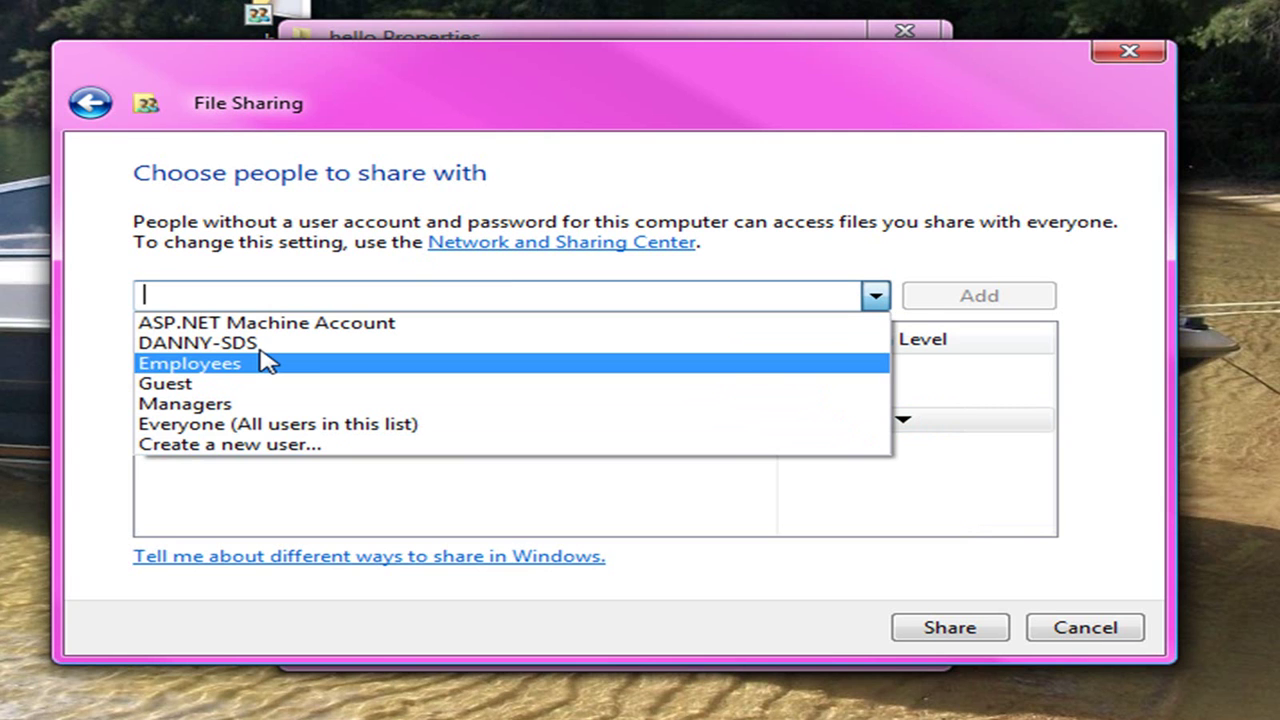
pyautogui.click(892, 302)
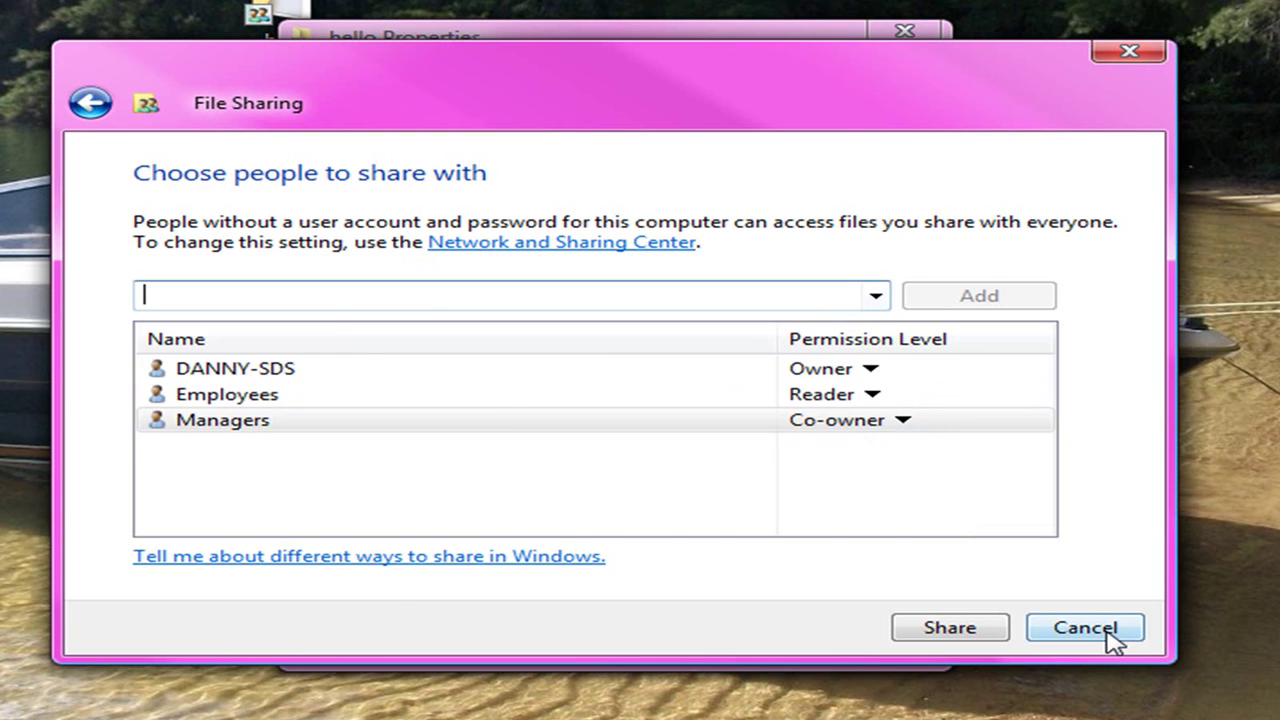
pyautogui.click(1108, 634)
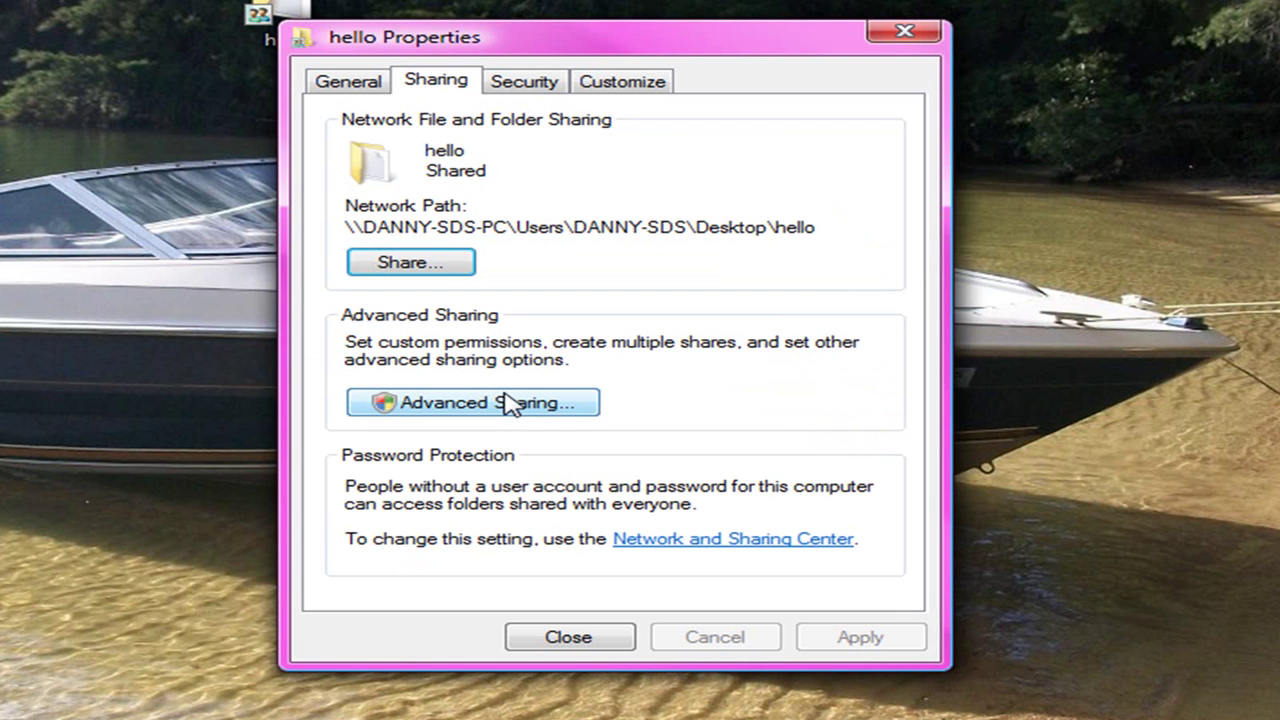
# Review the hello folder's security permissions for Employees and Managers, and close its properties.
pyautogui.click(530, 88)
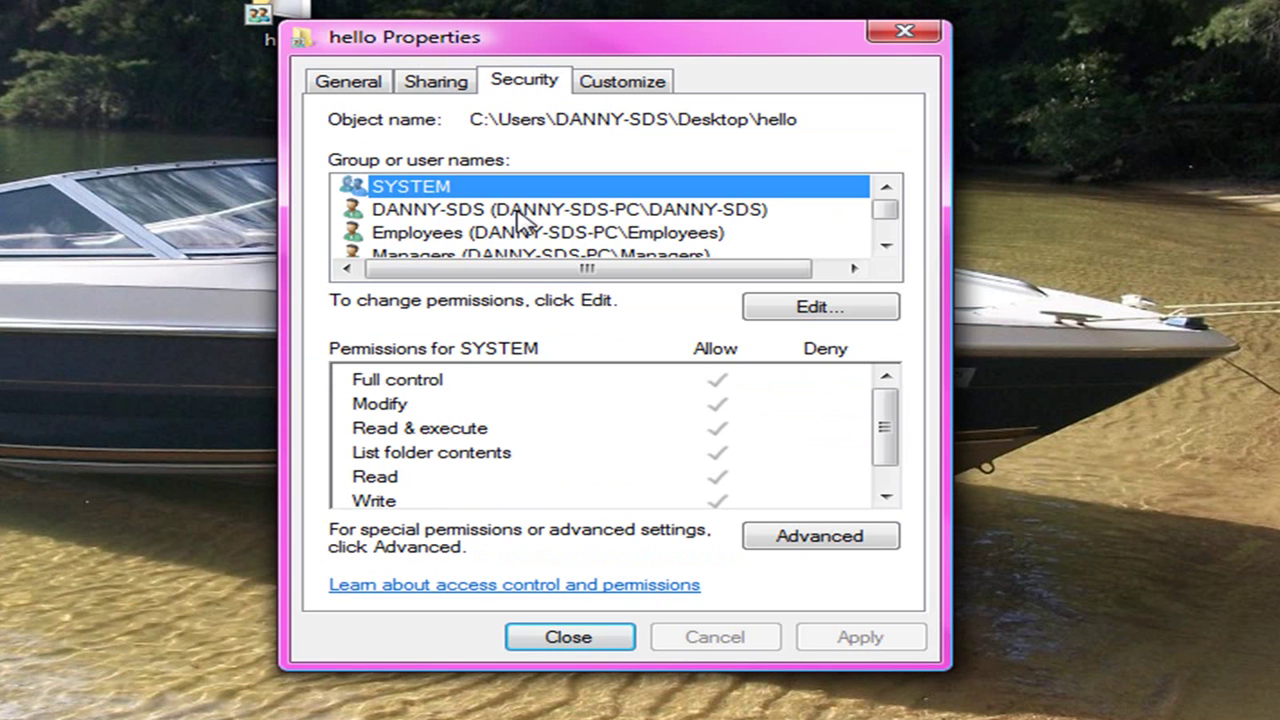
pyautogui.click(886, 225)
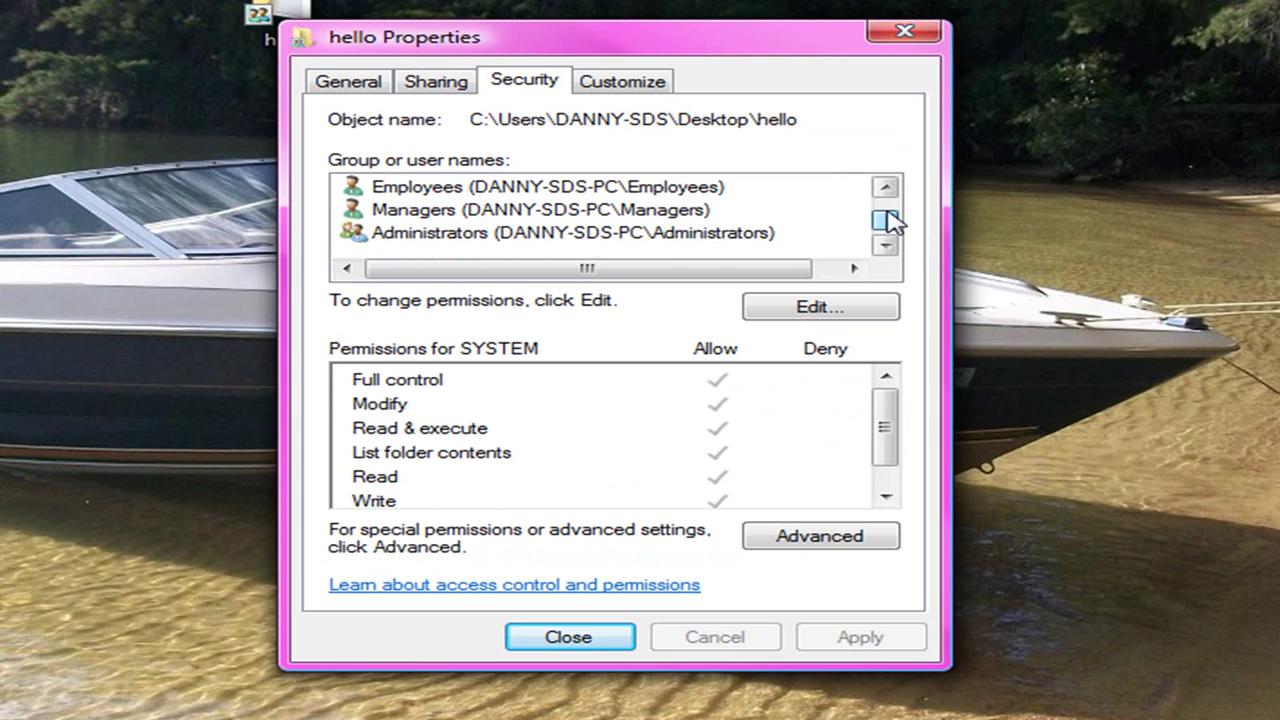
pyautogui.click(410, 196)
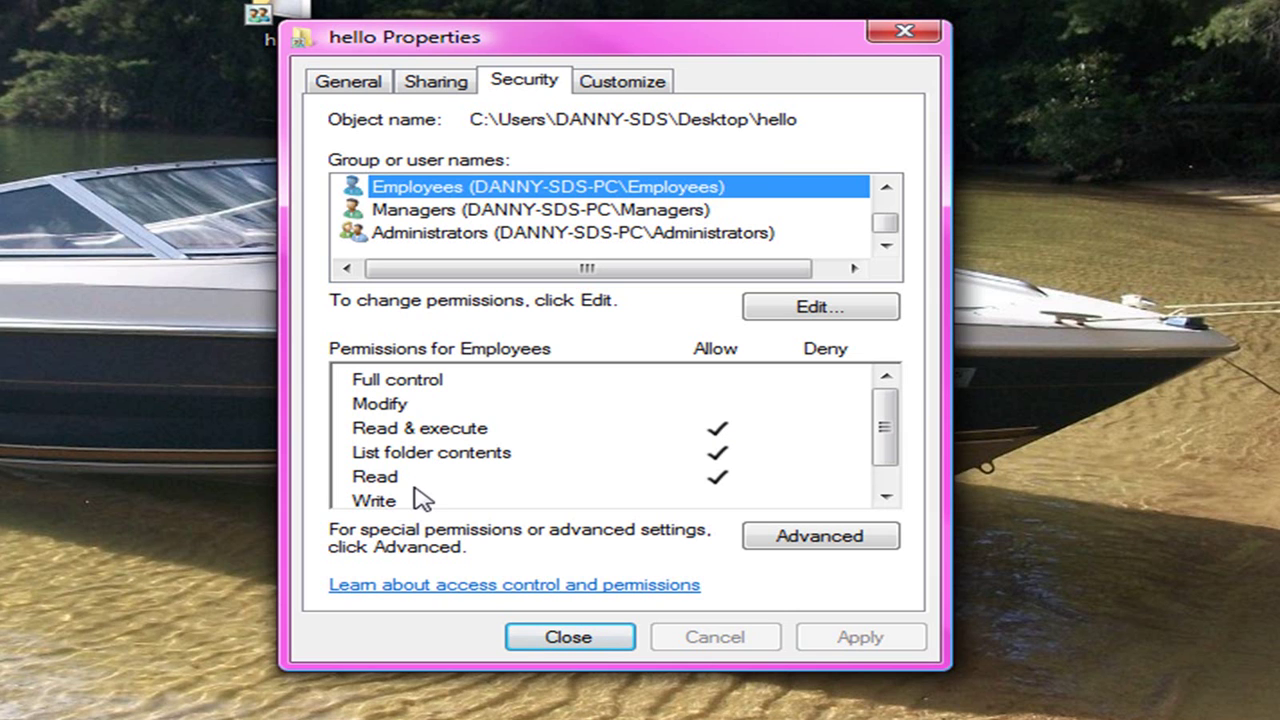
pyautogui.moveTo(888, 460); pyautogui.dragTo(890, 478)
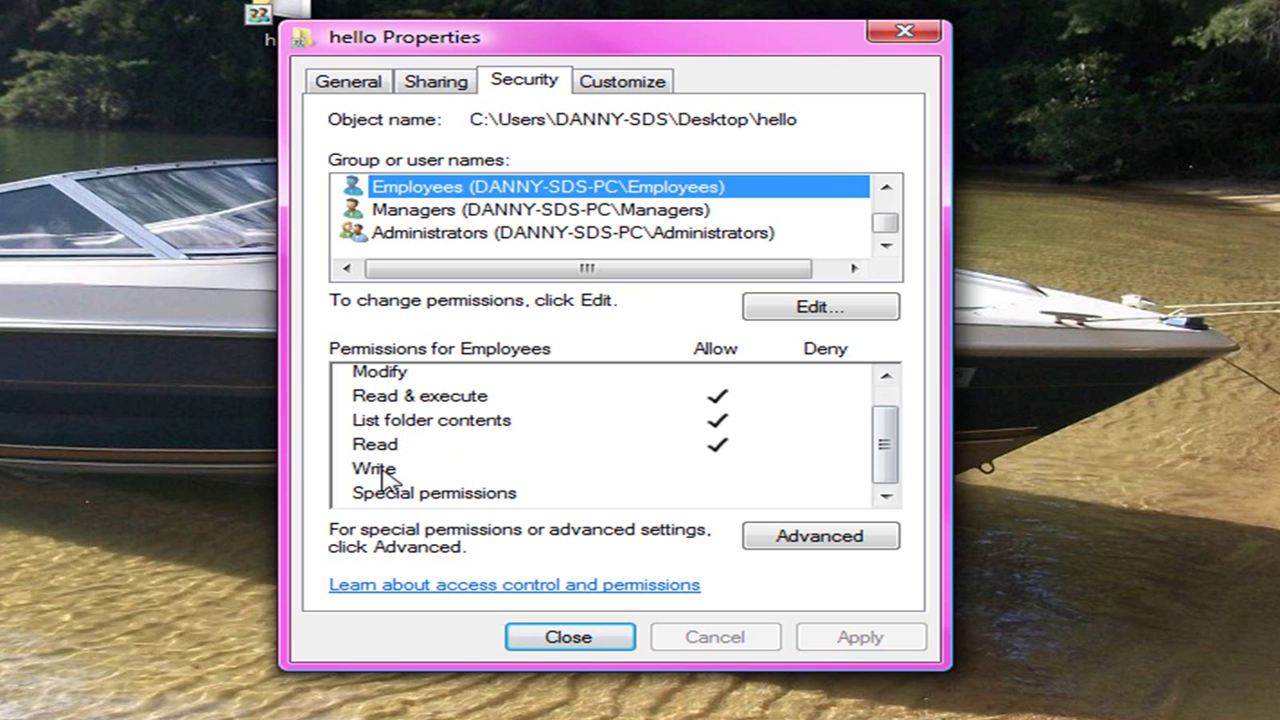
pyautogui.moveTo(890, 452); pyautogui.dragTo(888, 430)
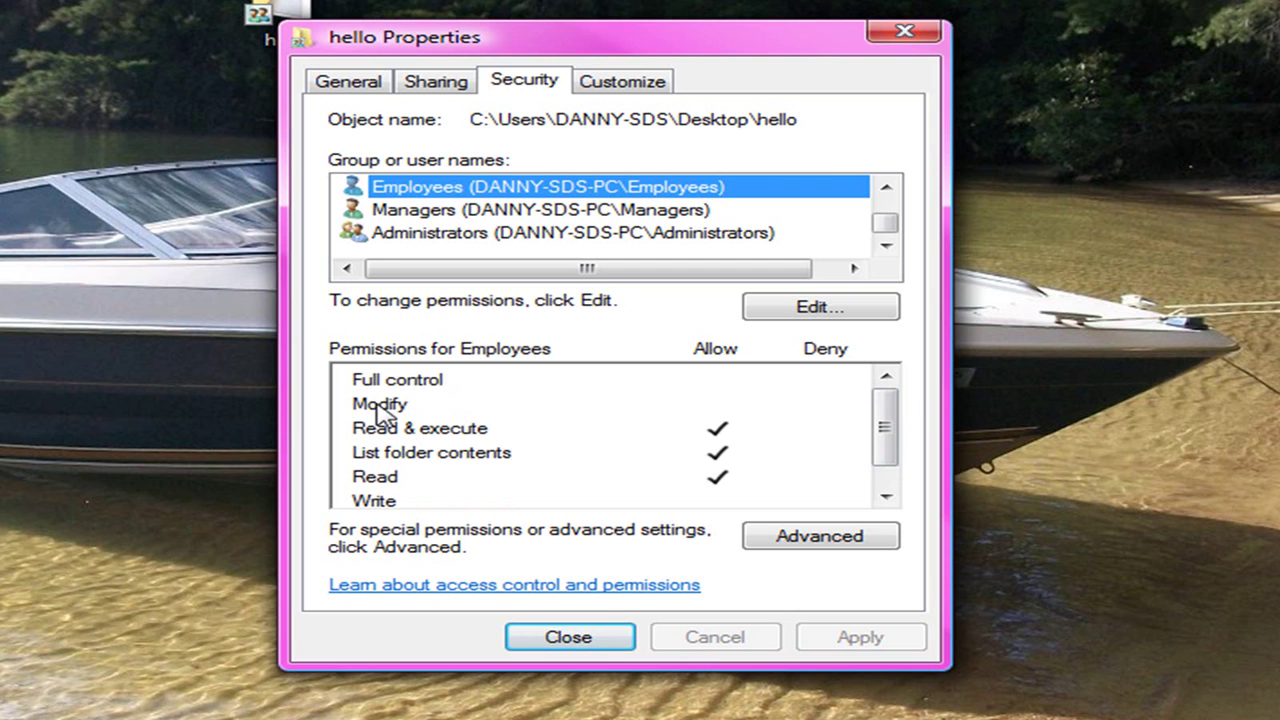
pyautogui.click(425, 212)
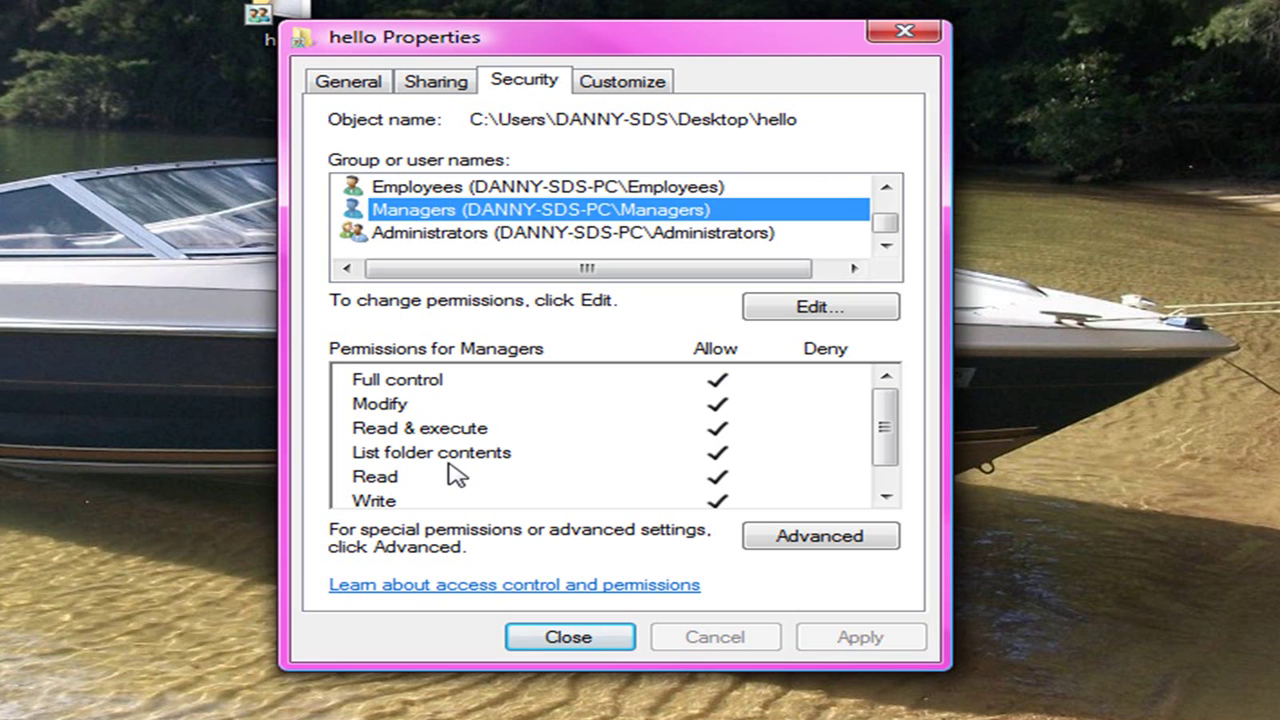
pyautogui.moveTo(882, 433); pyautogui.dragTo(881, 453)
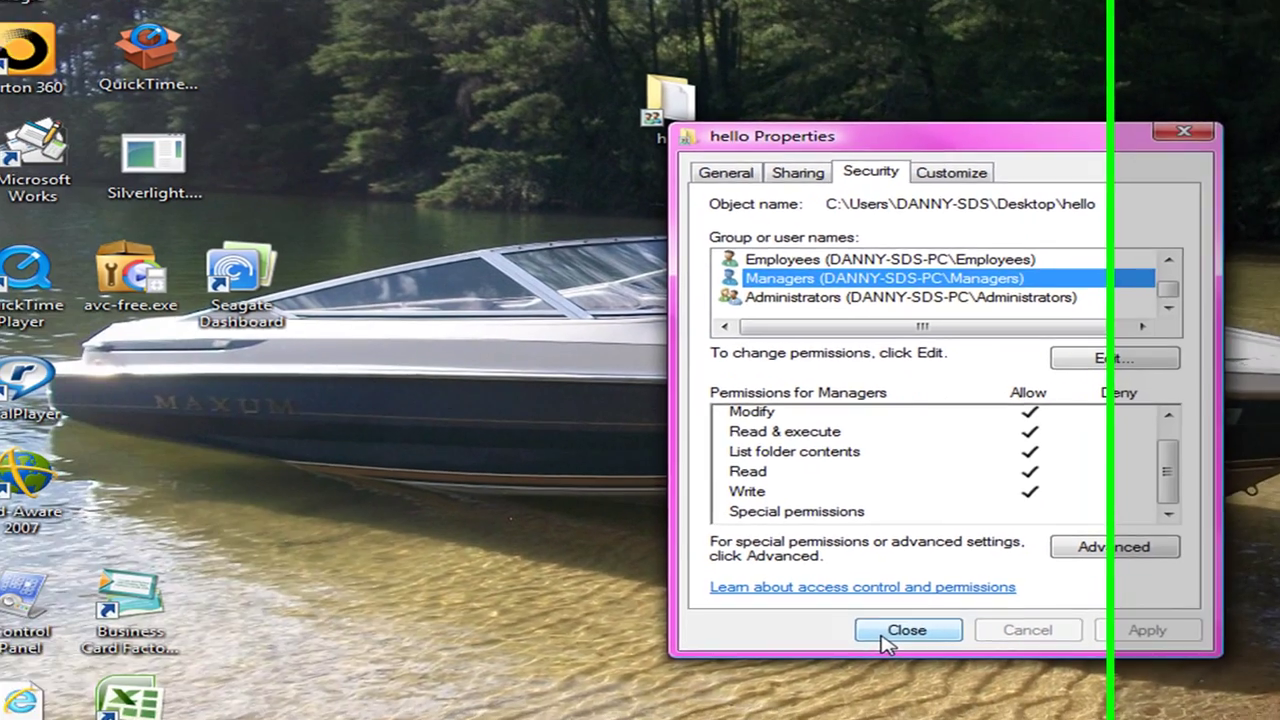
pyautogui.click(568, 637)
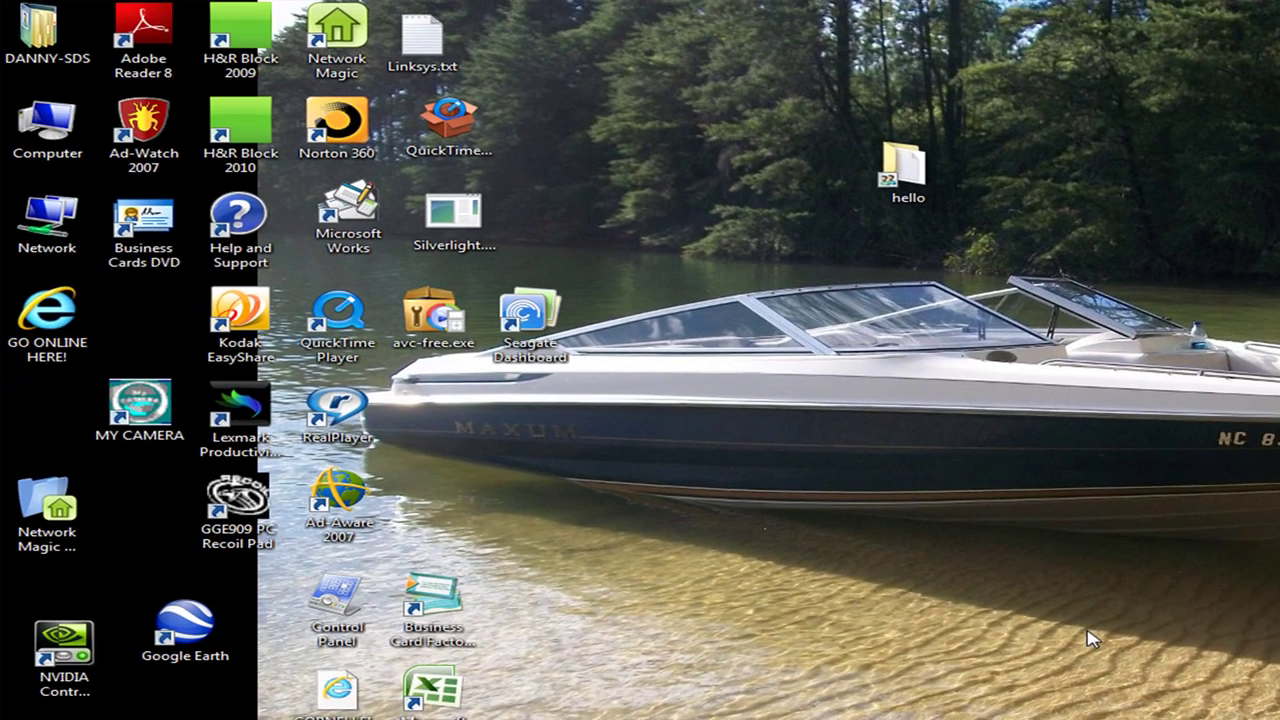
# Open the text file me.txt inside the hello folder and add the line "im happy today!" below the existing text.
pyautogui.doubleClick(918, 197)
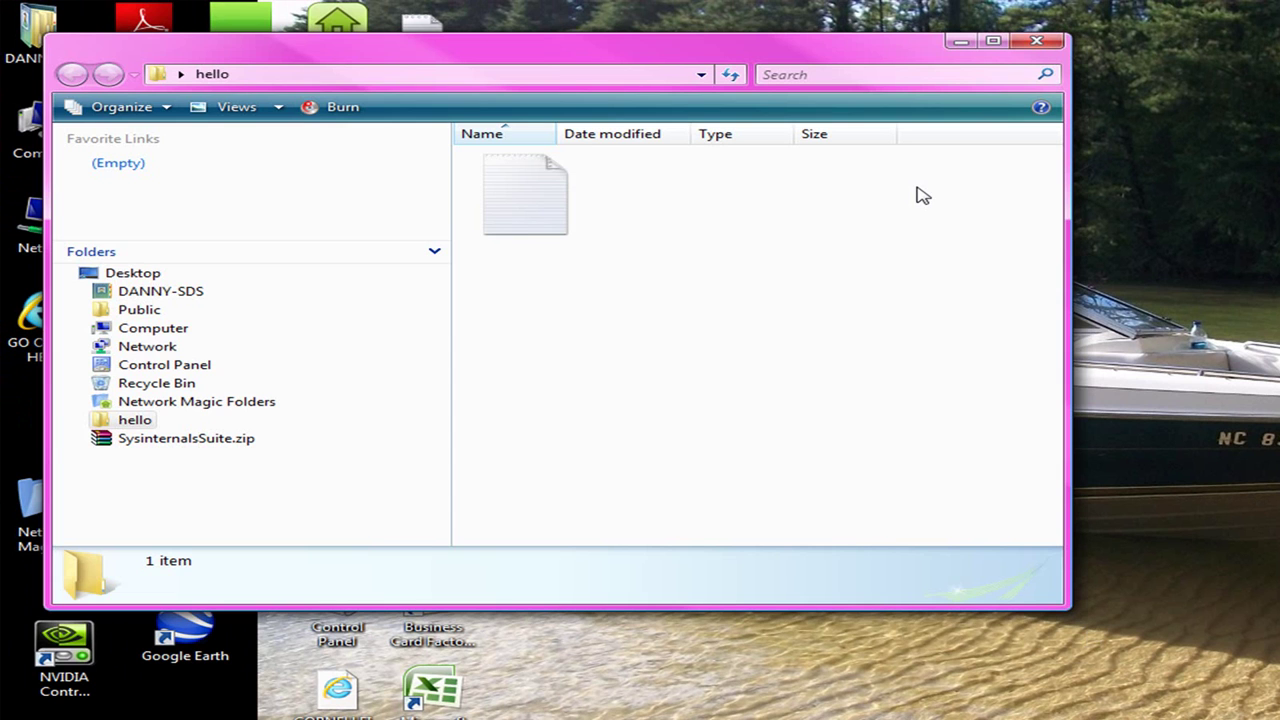
pyautogui.doubleClick(517, 224)
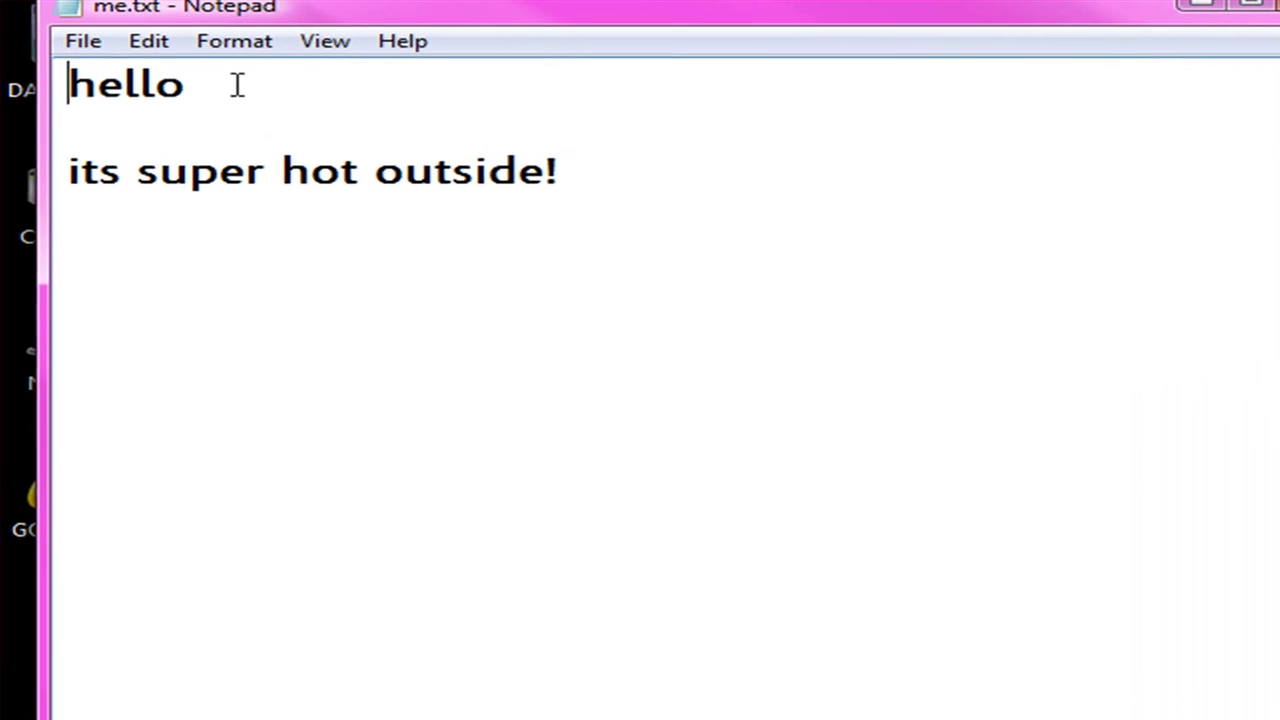
pyautogui.click(431, 115)
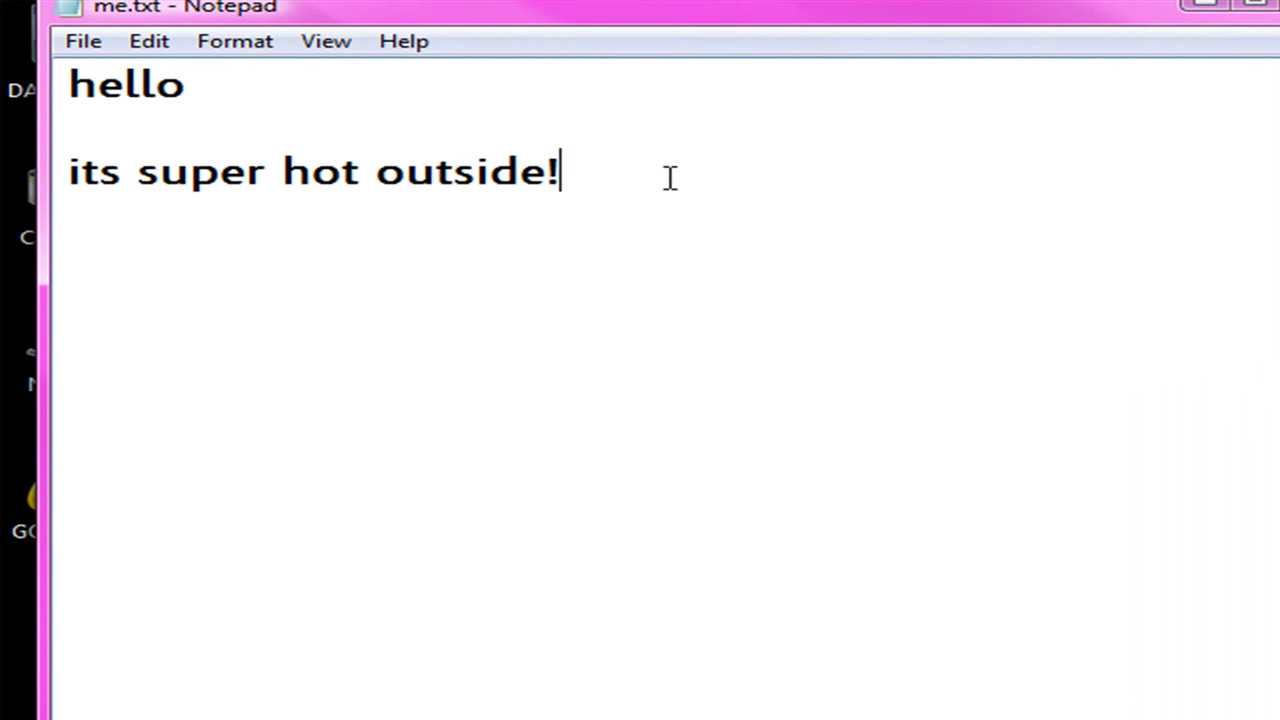
pyautogui.press('Return')
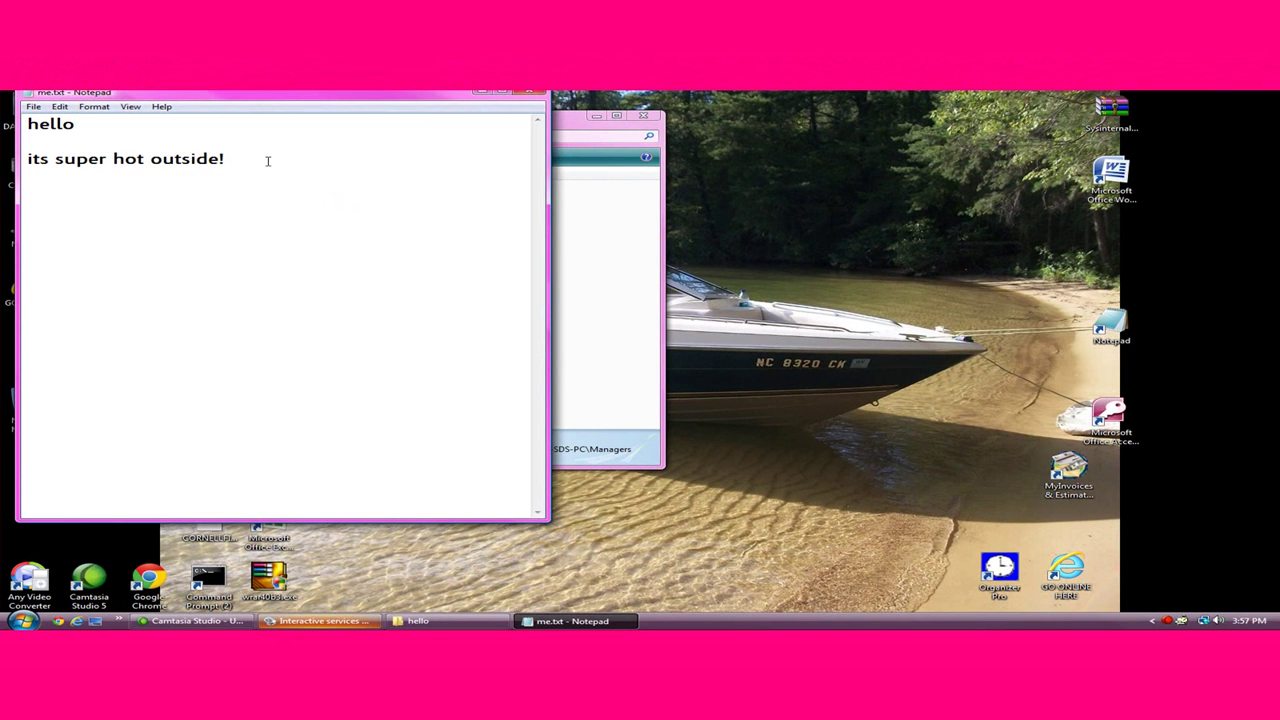
pyautogui.write('im happy today')
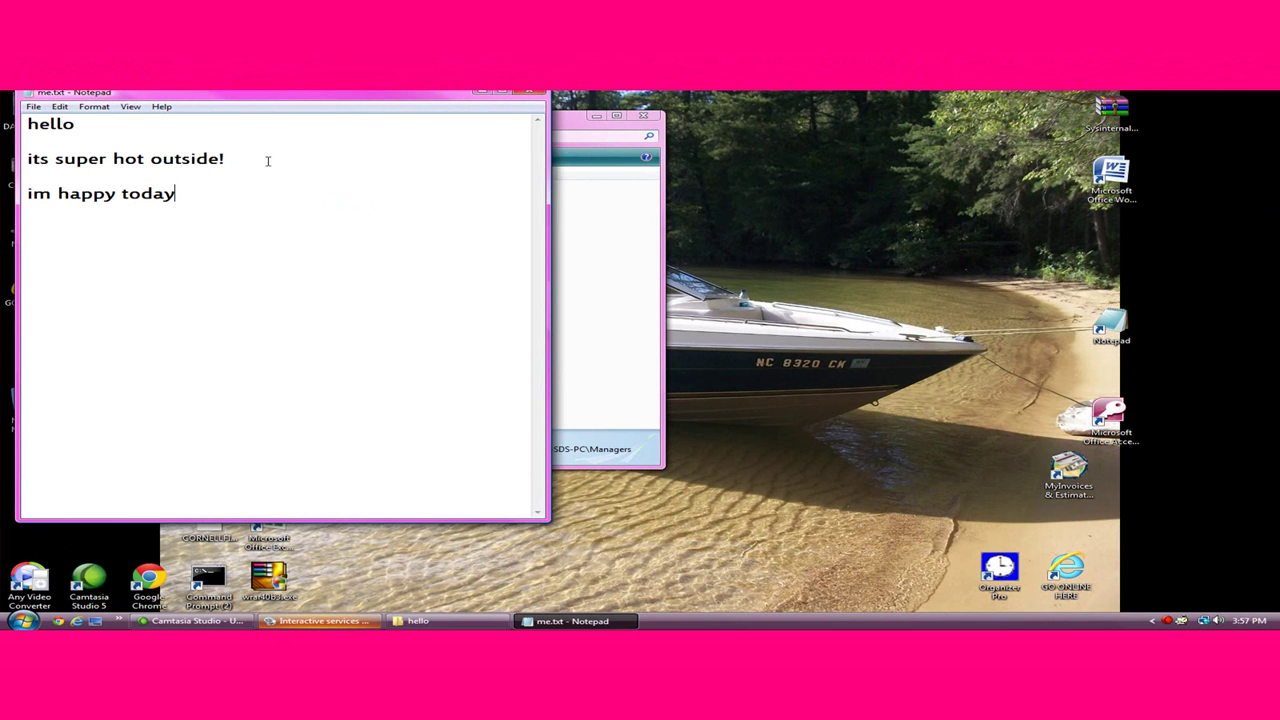
pyautogui.write('!')
# Save me.txt and close it along with the hello folder window and the Interactive services item.
pyautogui.click(34, 107)
pyautogui.click(37, 148)
pyautogui.click(531, 93)
pyautogui.click(645, 116)
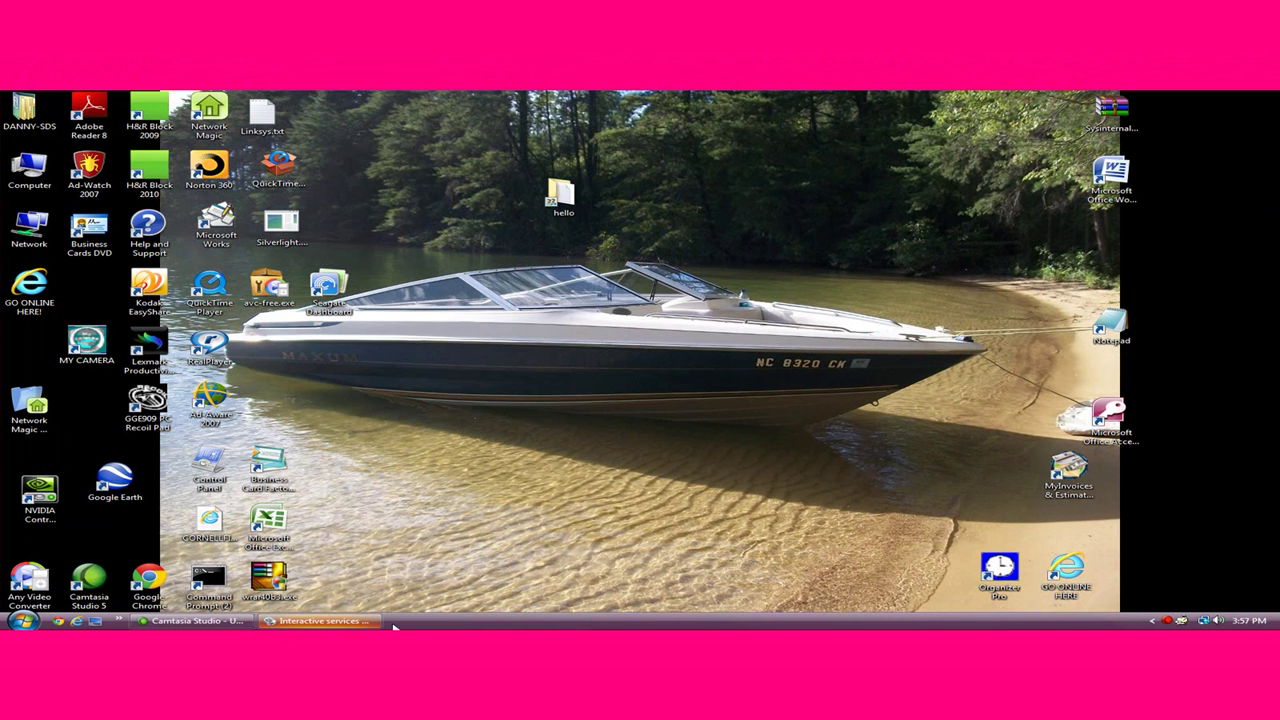
pyautogui.rightClick(345, 621)
pyautogui.click(366, 614)
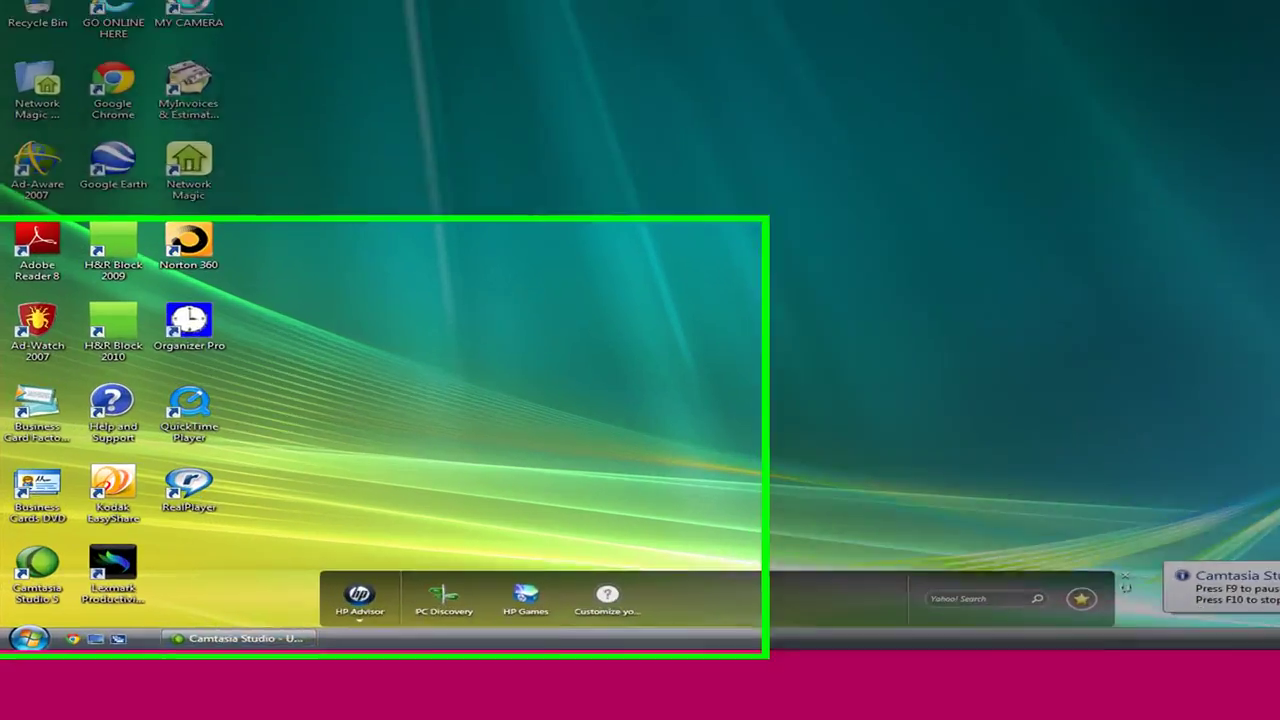
# In the Managers account, search the computer for "hello" and select the hello folder in the results.
pyautogui.click(22, 621)
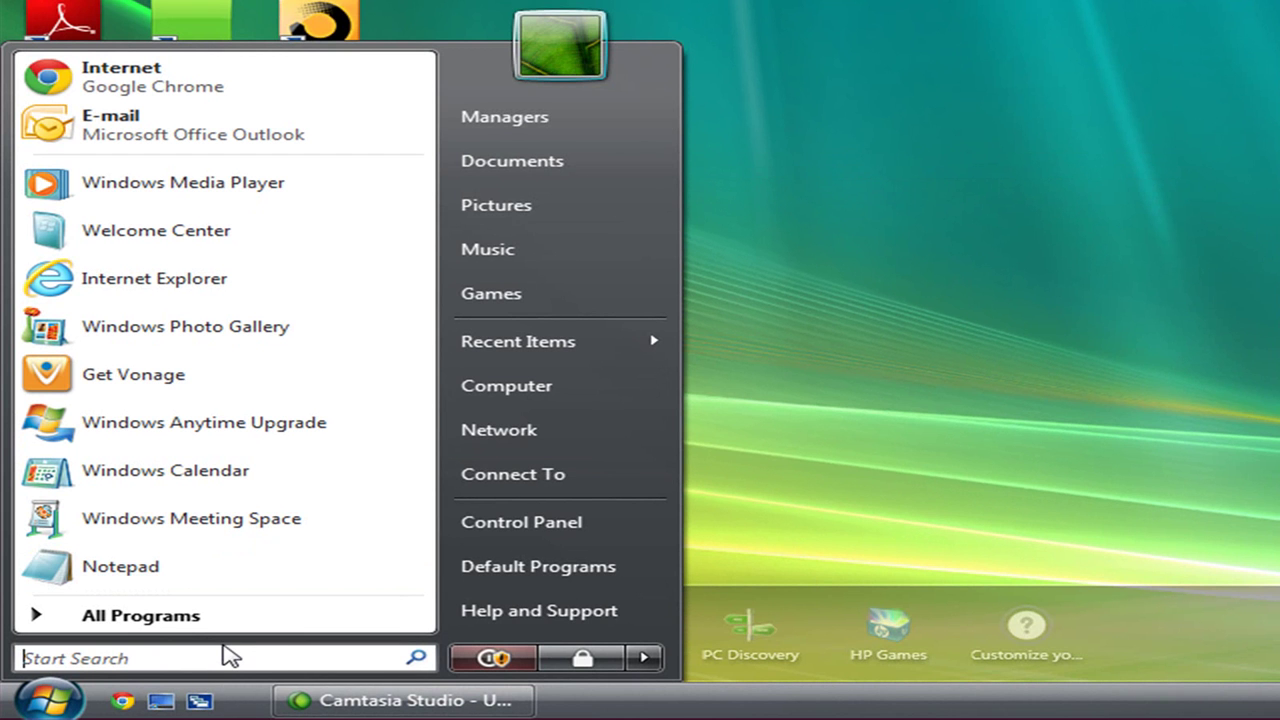
pyautogui.write('hello')
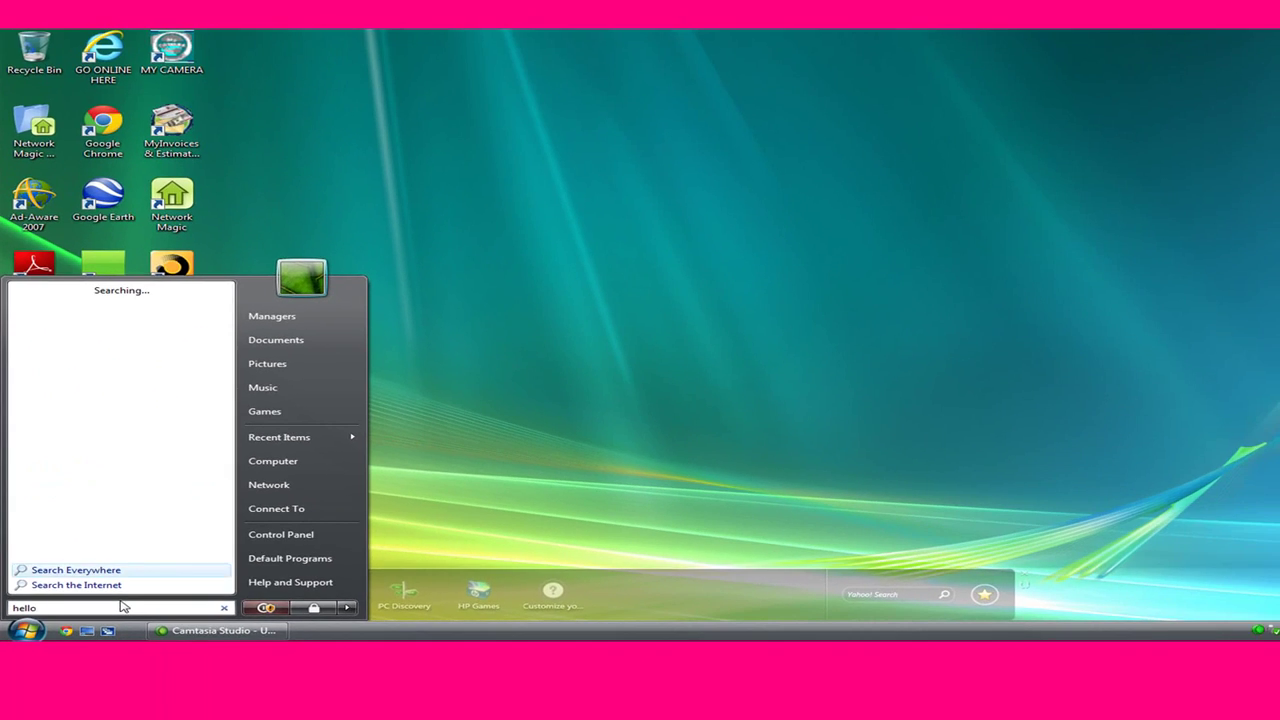
pyautogui.press('Return')
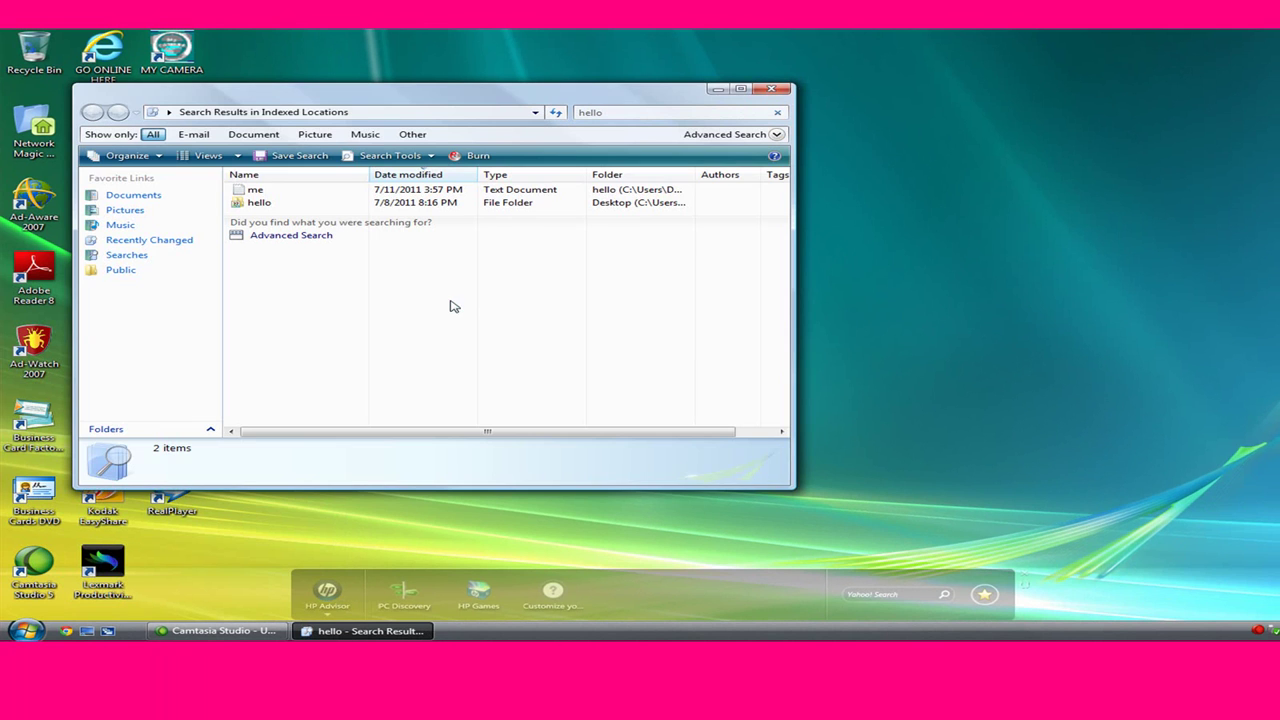
pyautogui.click(262, 202)
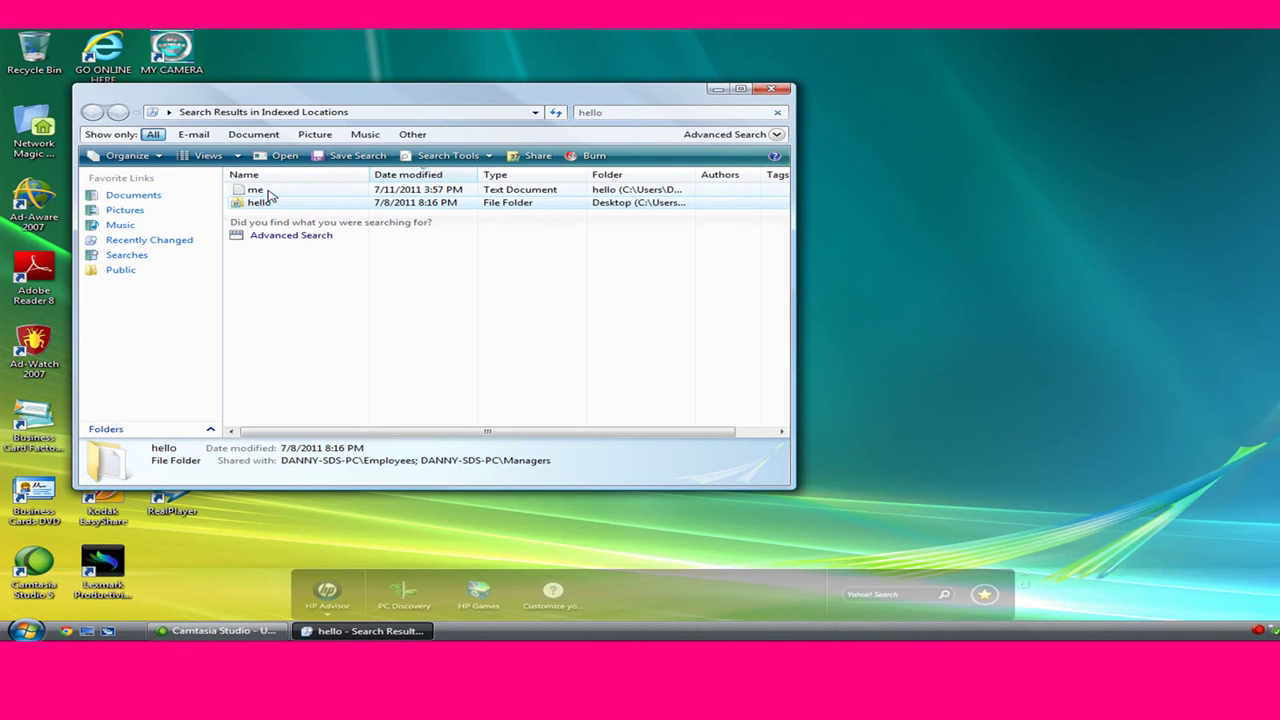
# Open the me text document from the search results and add the line "hello world, good bye!" below the existing text.
pyautogui.doubleClick(268, 195)
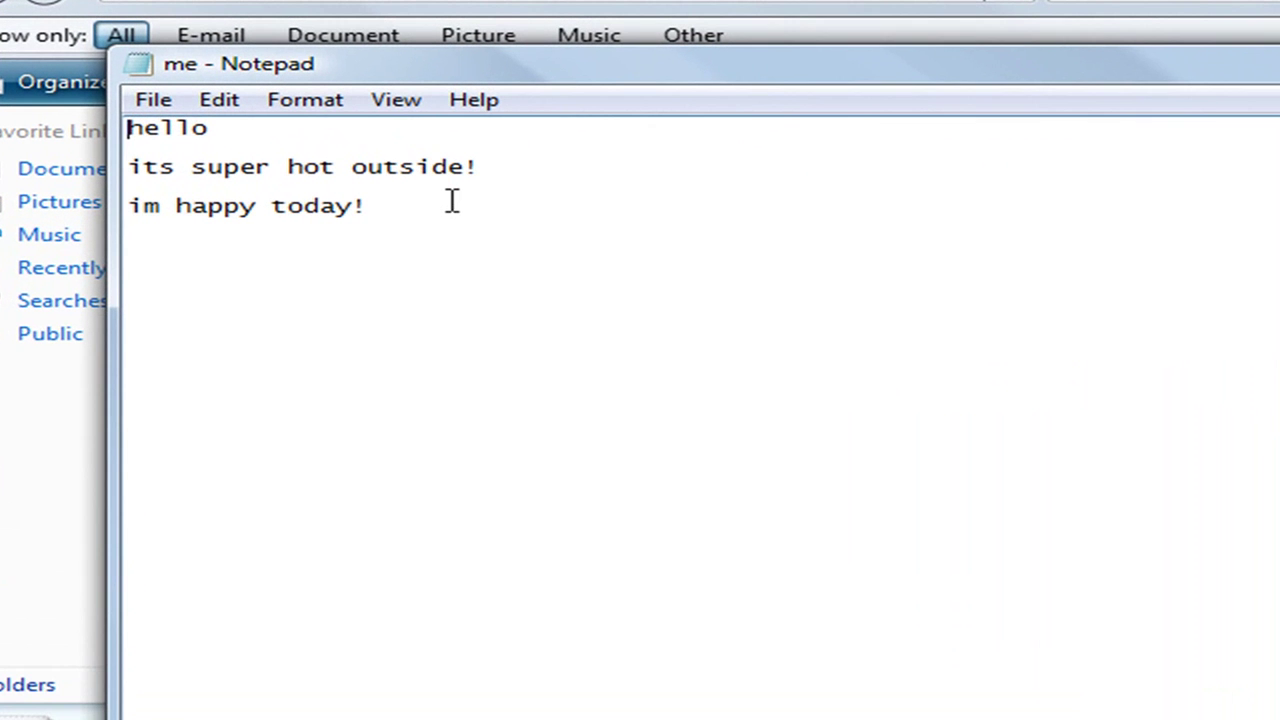
pyautogui.click(452, 201)
pyautogui.press('Return')
pyautogui.press('Return')
pyautogui.write('hello world,')
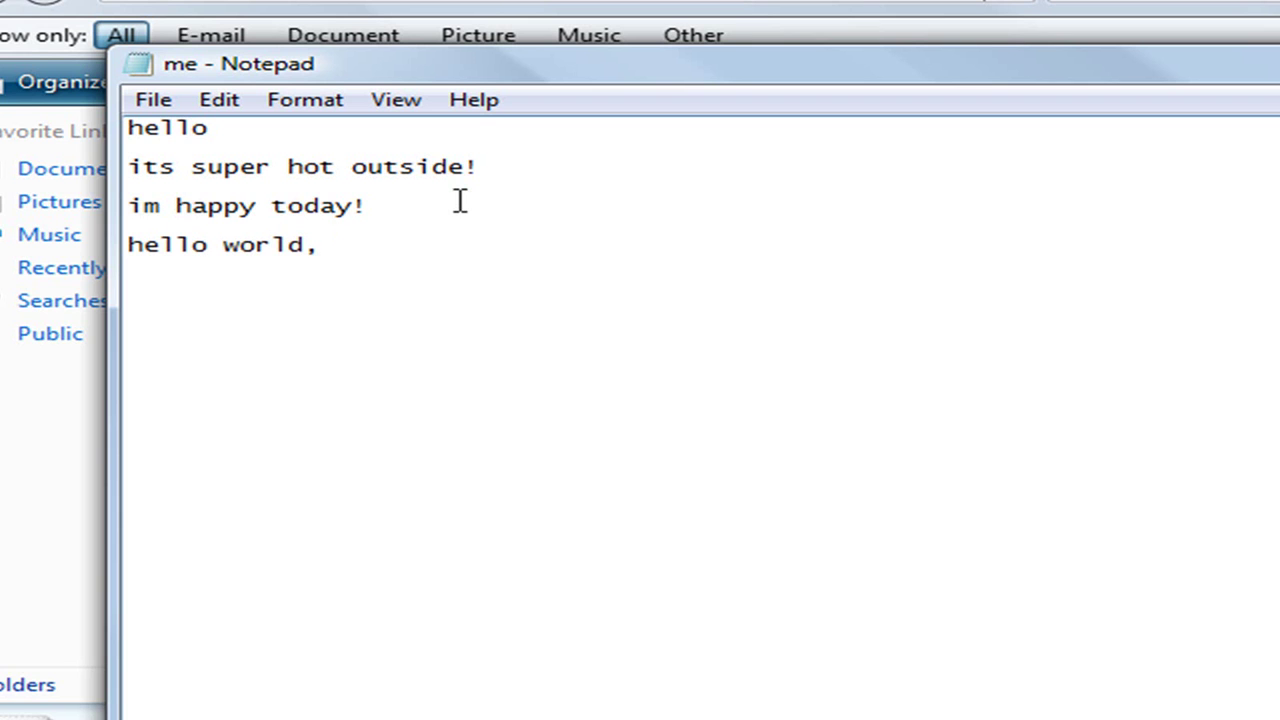
pyautogui.write(' good bye!')
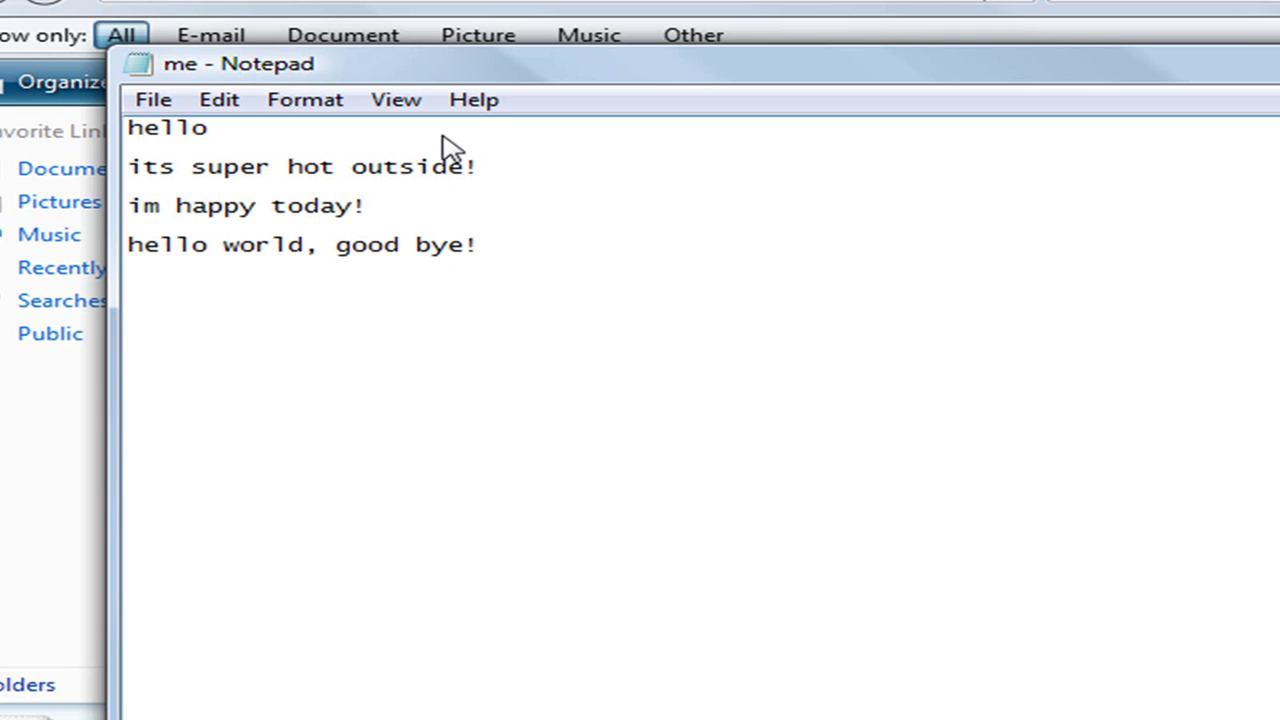
# Save me.txt and close it along with the search results window and the Interactive services item.
pyautogui.click(163, 101)
pyautogui.click(195, 200)
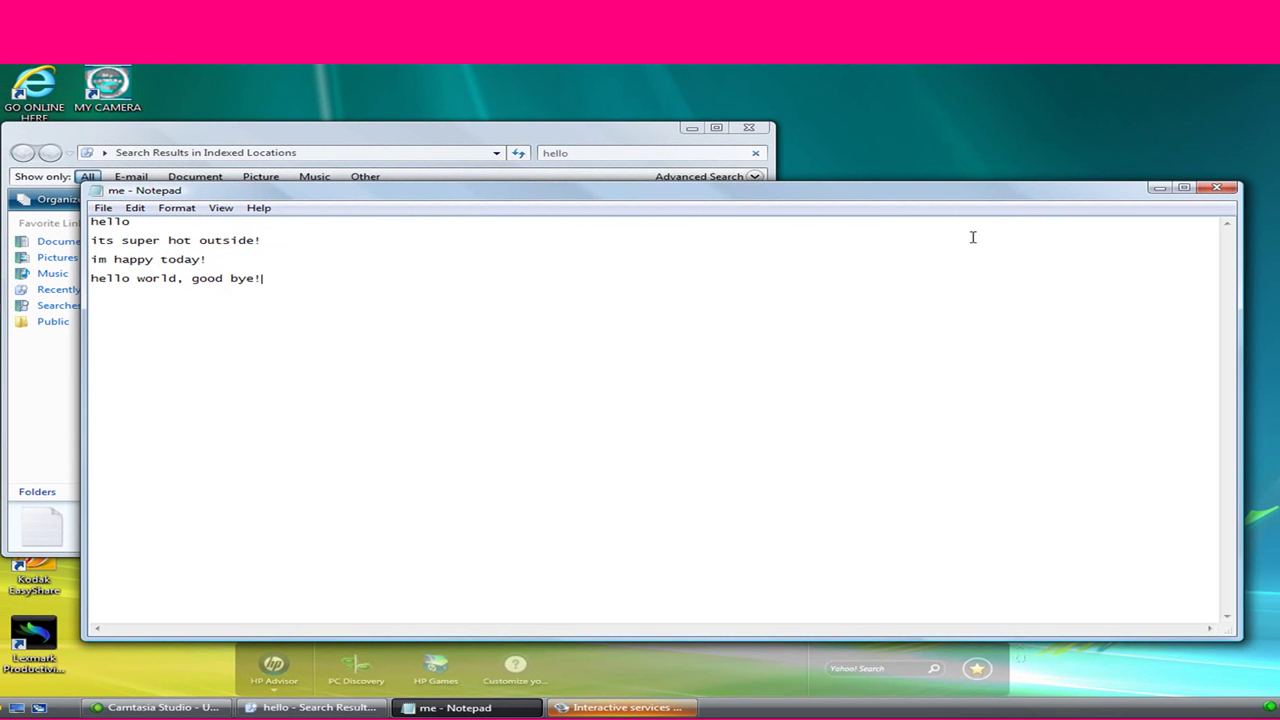
pyautogui.click(1259, 183)
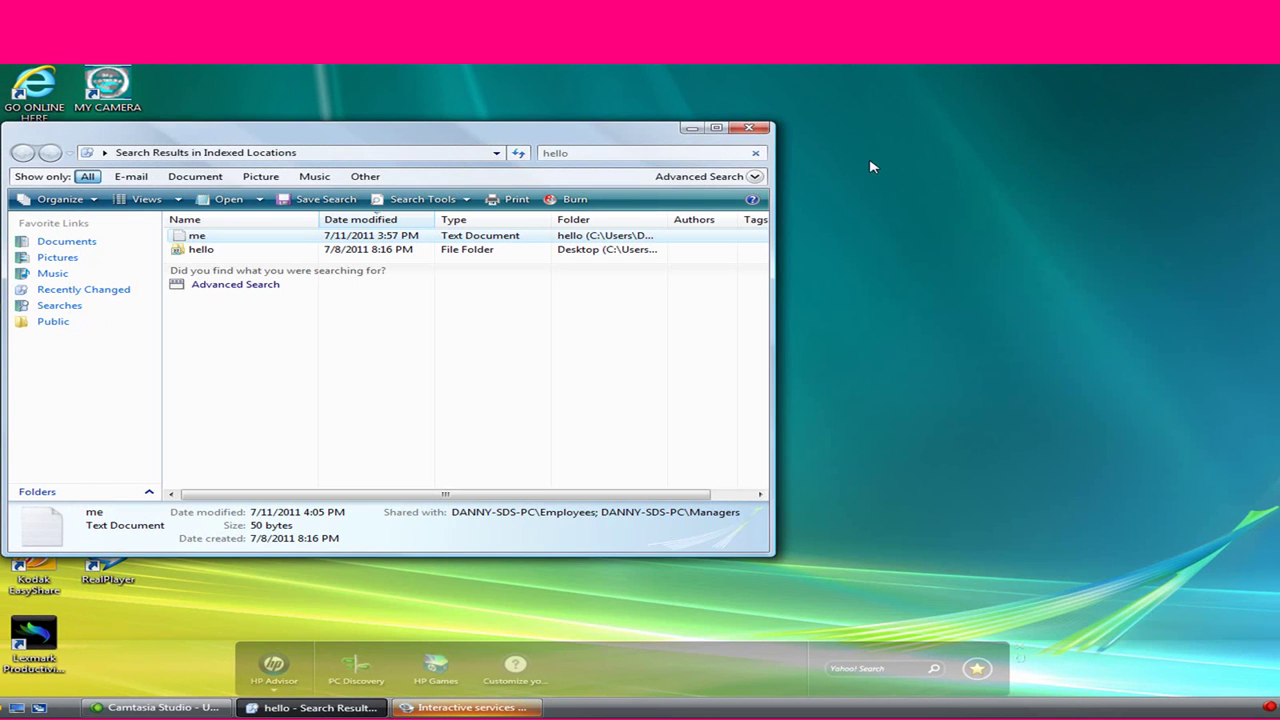
pyautogui.click(745, 130)
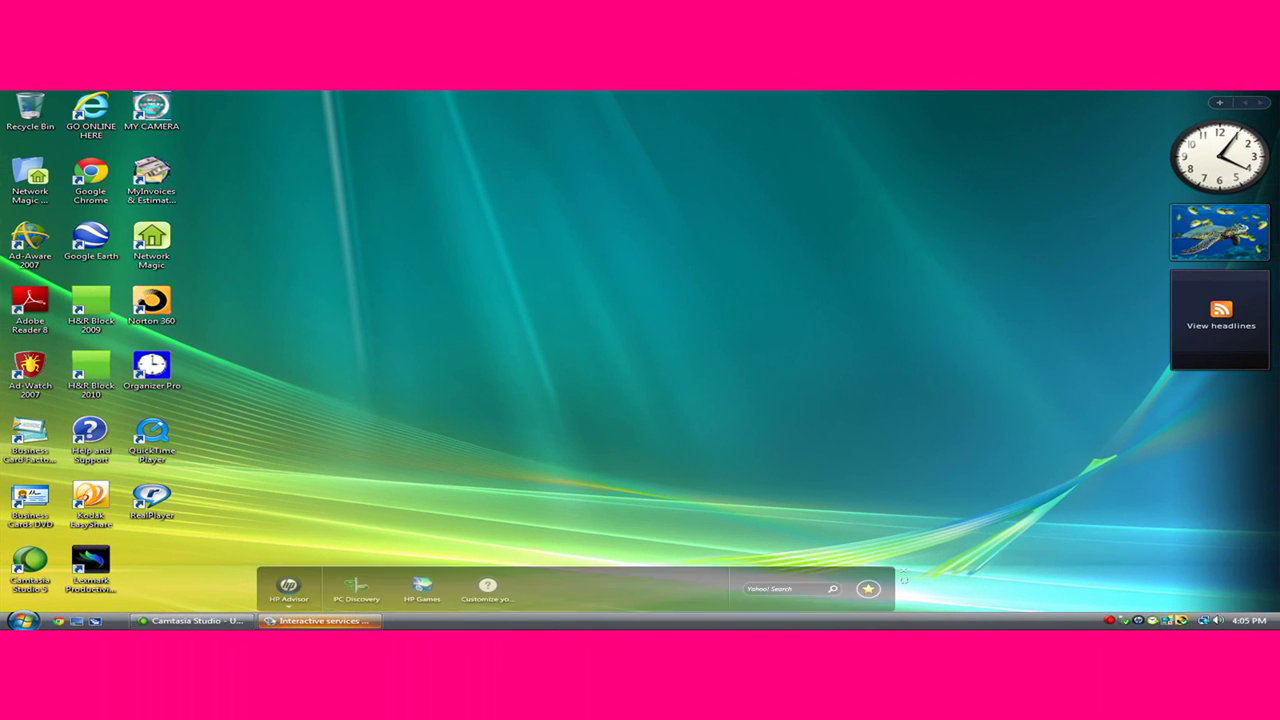
pyautogui.rightClick(320, 621)
pyautogui.click(300, 611)
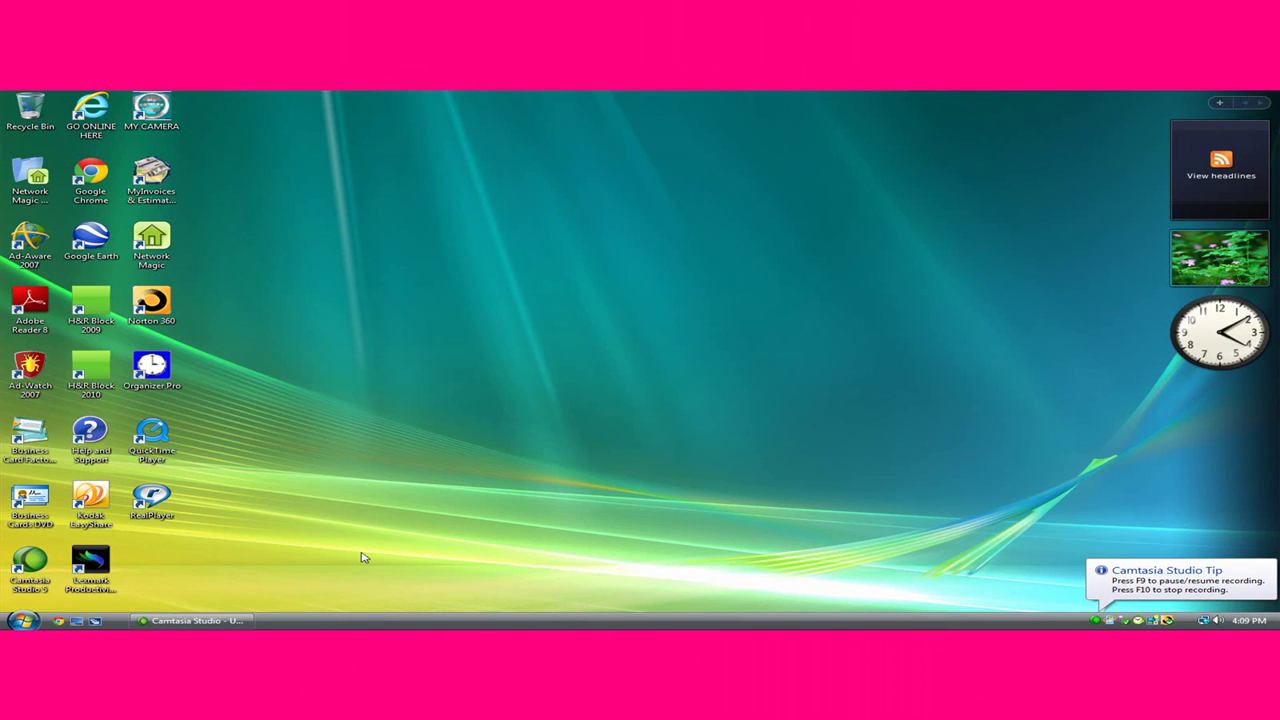
# In the Employees account, search the computer for "hello" and open the me text document from the results.
pyautogui.click(22, 620)
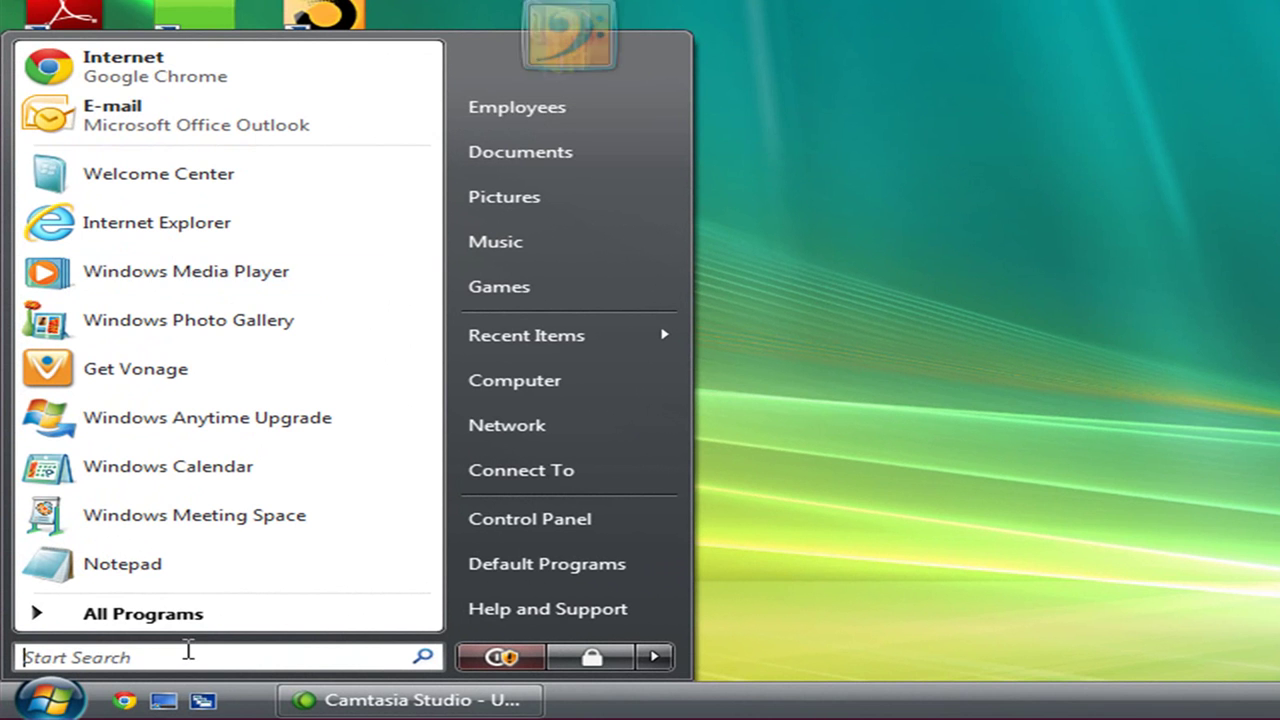
pyautogui.click(96, 601)
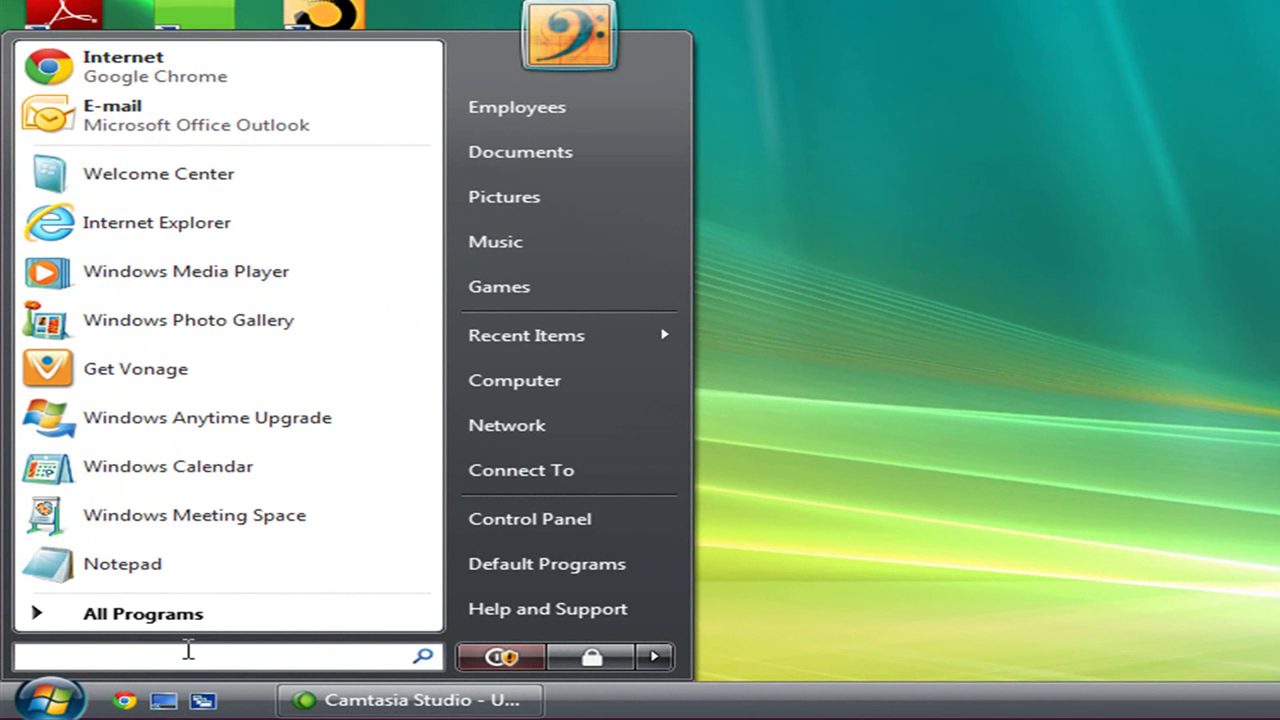
pyautogui.write('hello')
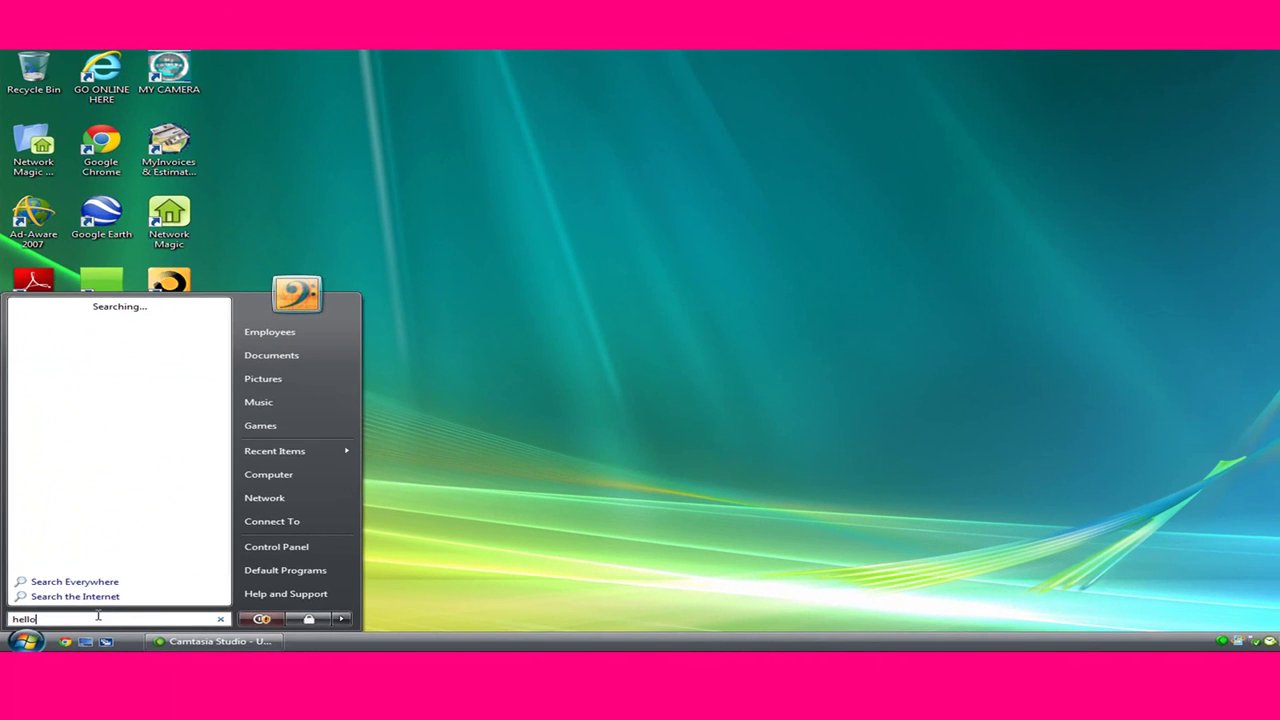
pyautogui.press('Return')
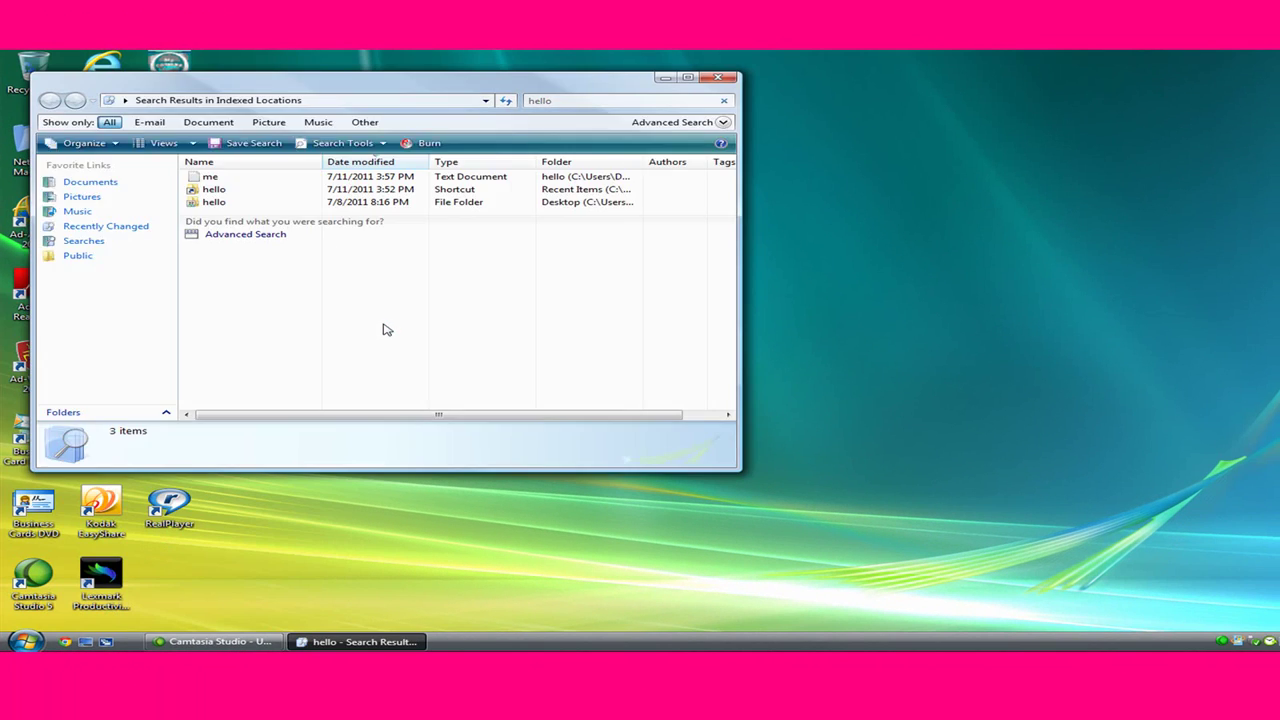
pyautogui.doubleClick(205, 177)
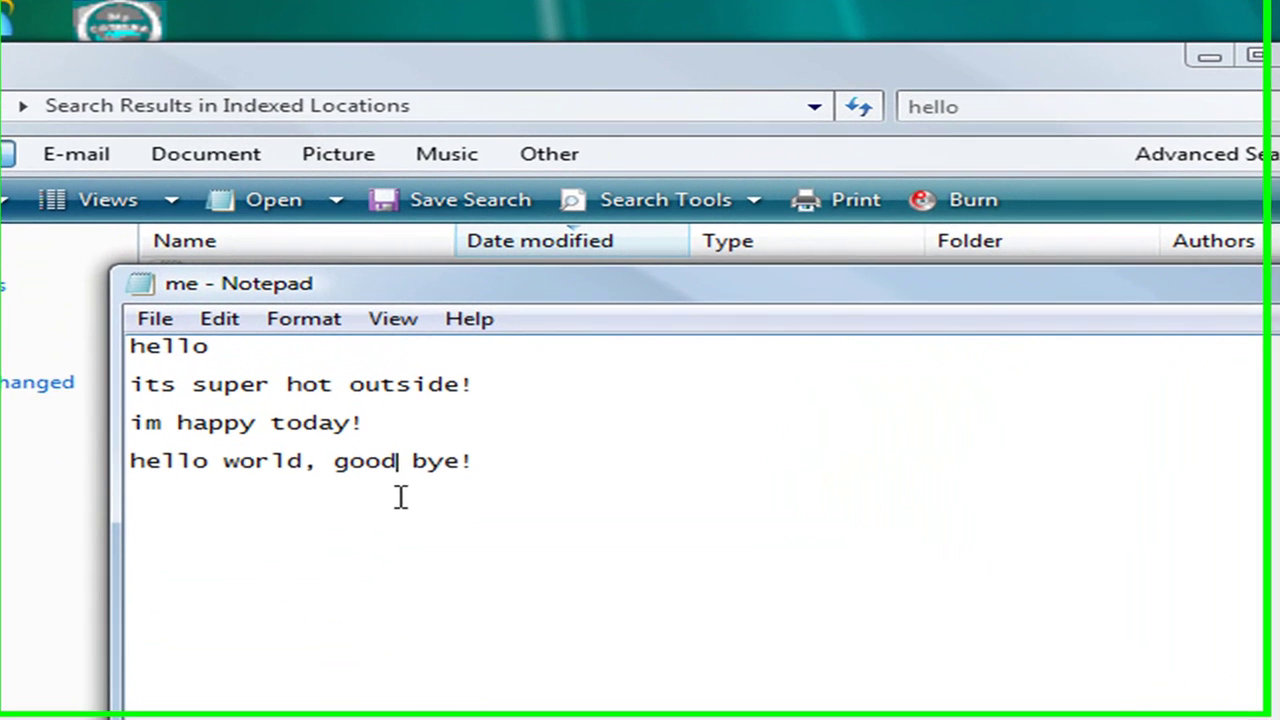
# Add the line "whatever!..." below the last line of me.txt.
pyautogui.click(514, 488)
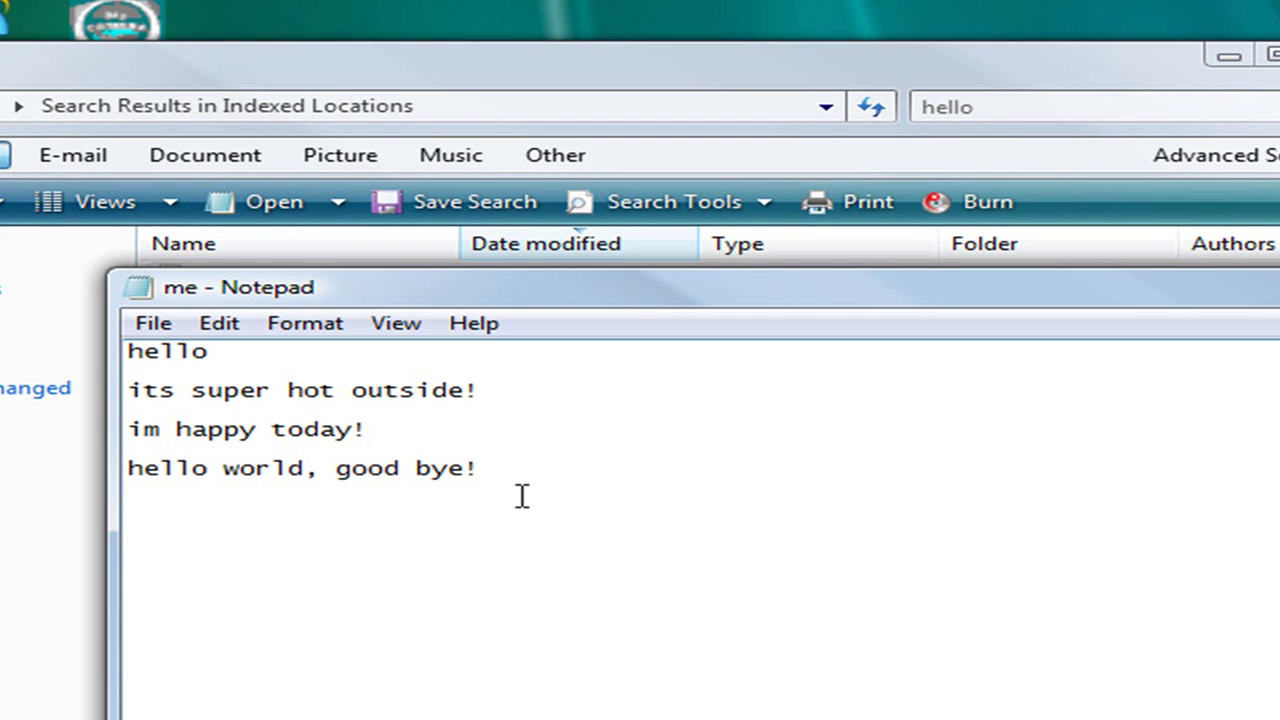
pyautogui.write('whatever')
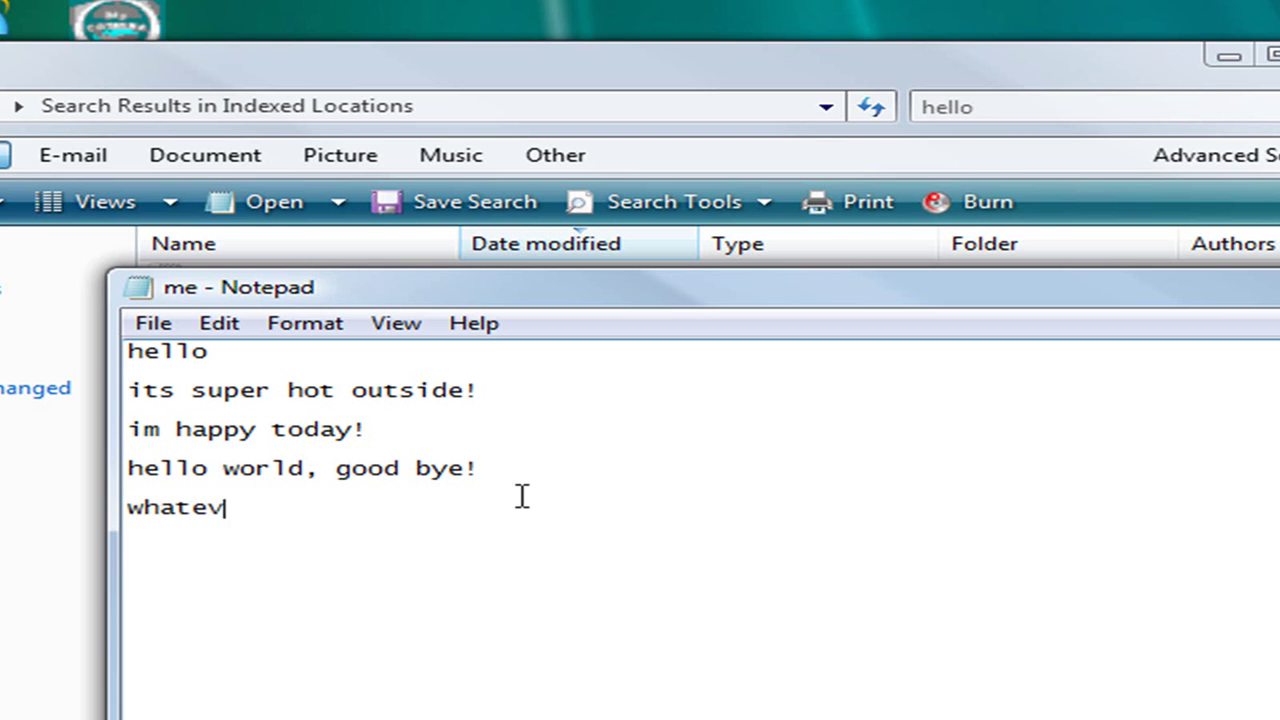
pyautogui.write('!...')
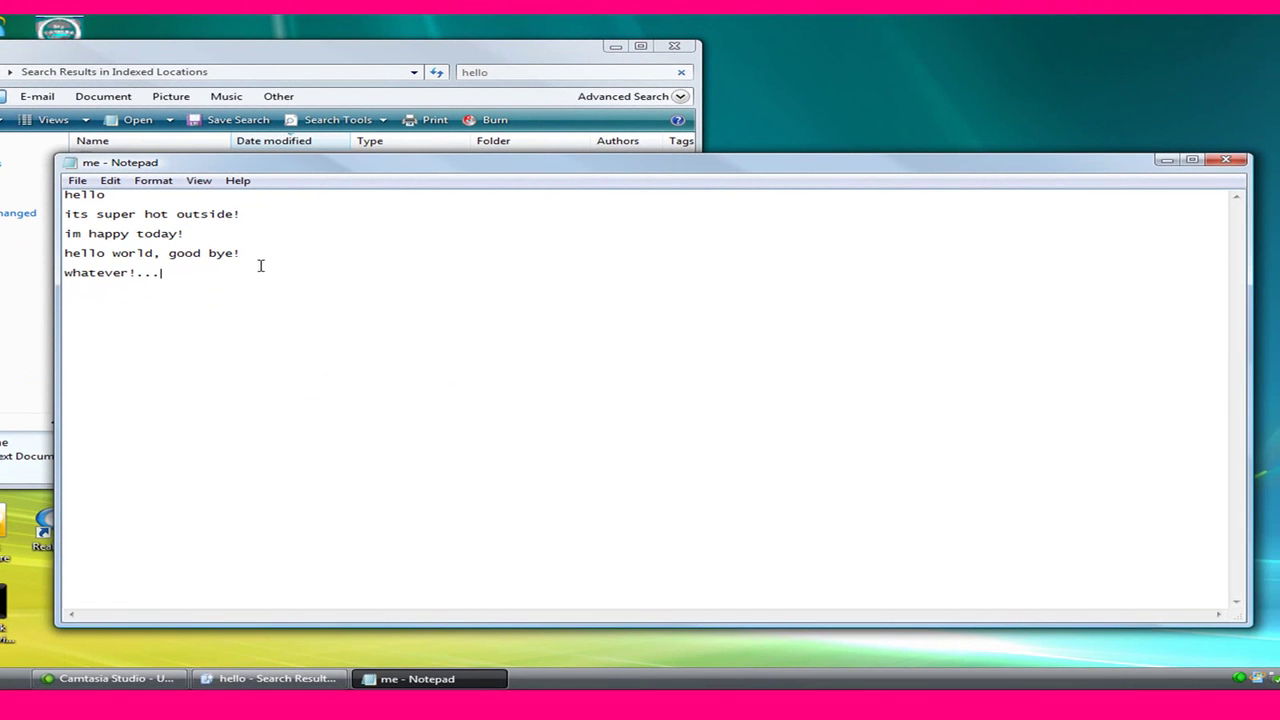
# Try to save the changes to me.txt while closing it, and cancel saving it as another file.
pyautogui.click(1221, 162)
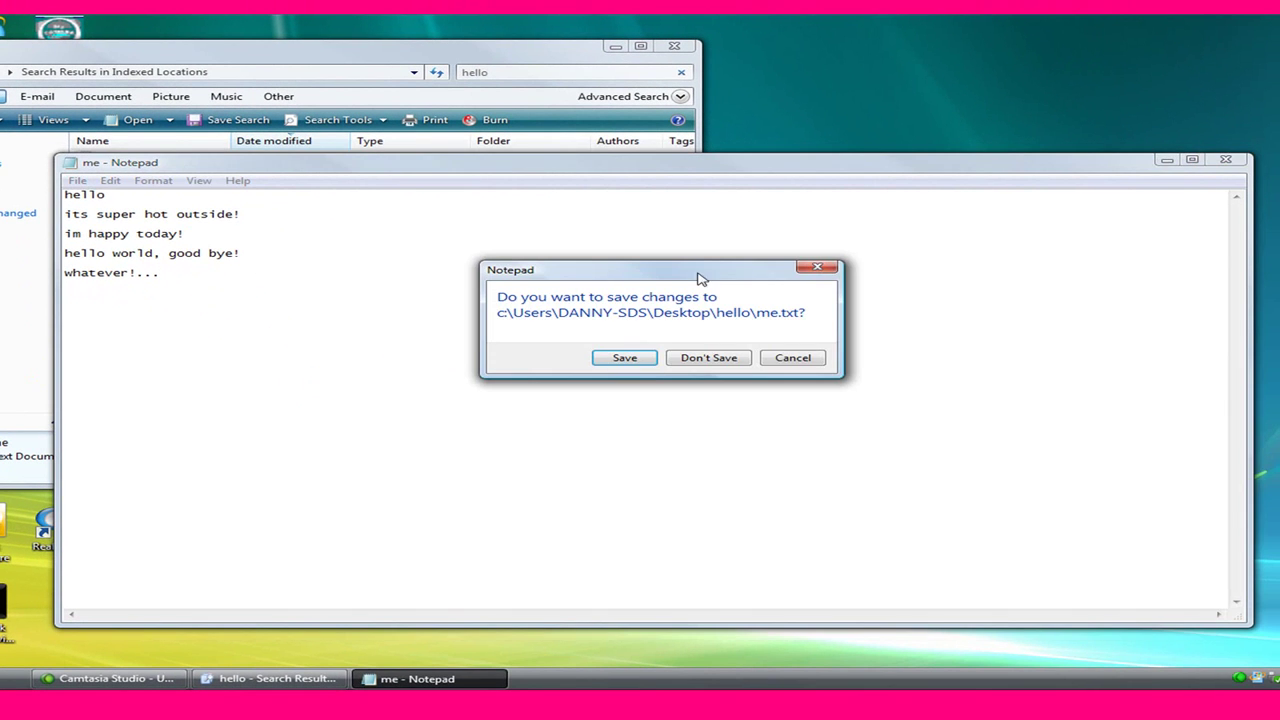
pyautogui.click(645, 359)
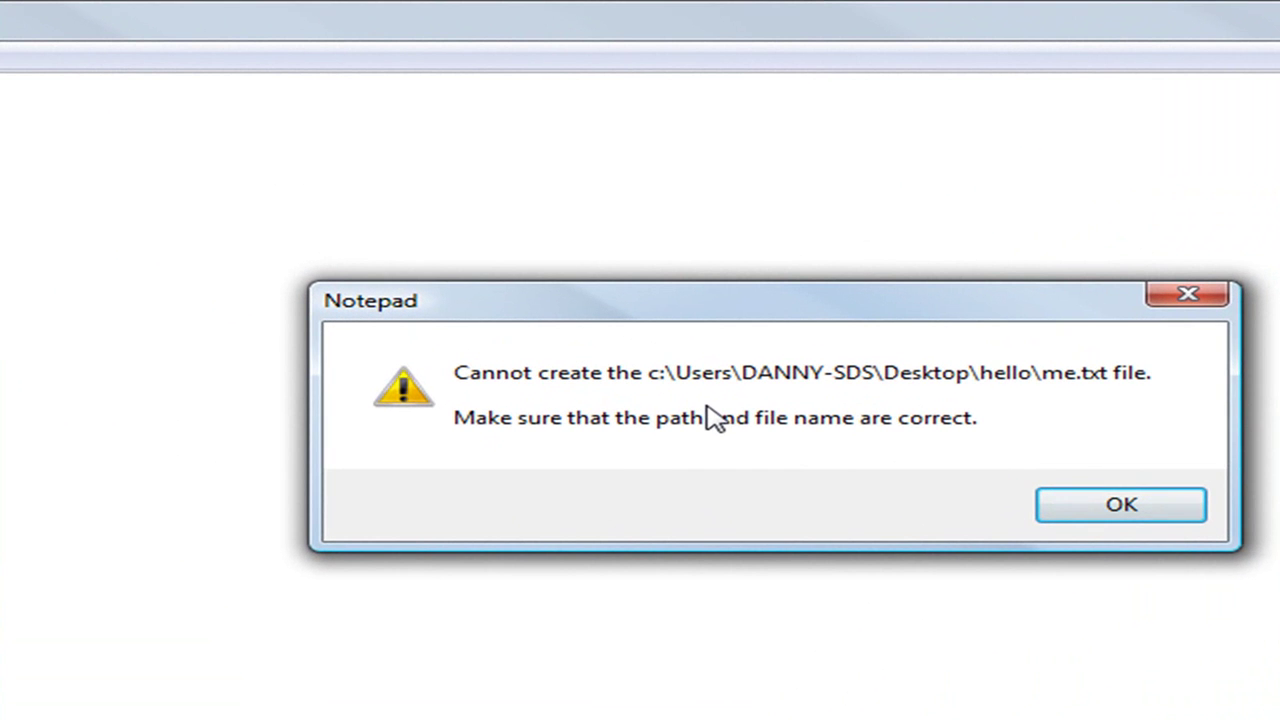
pyautogui.click(1157, 514)
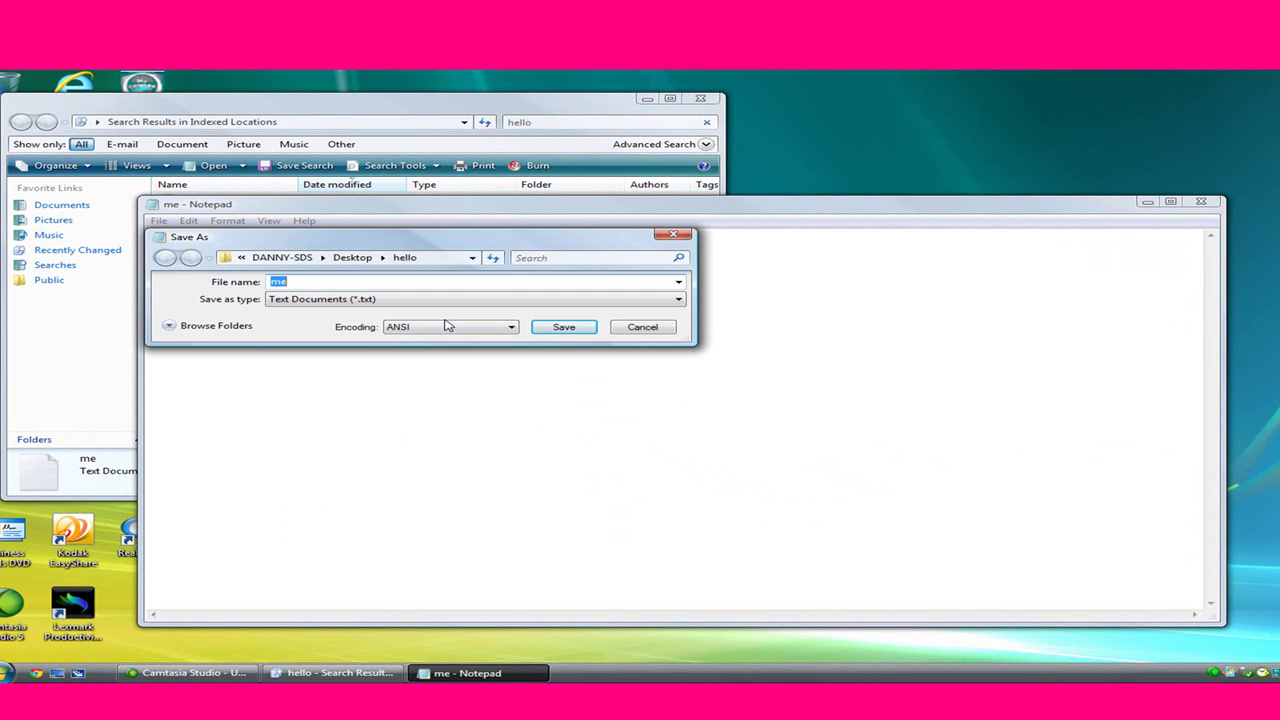
pyautogui.click(643, 327)
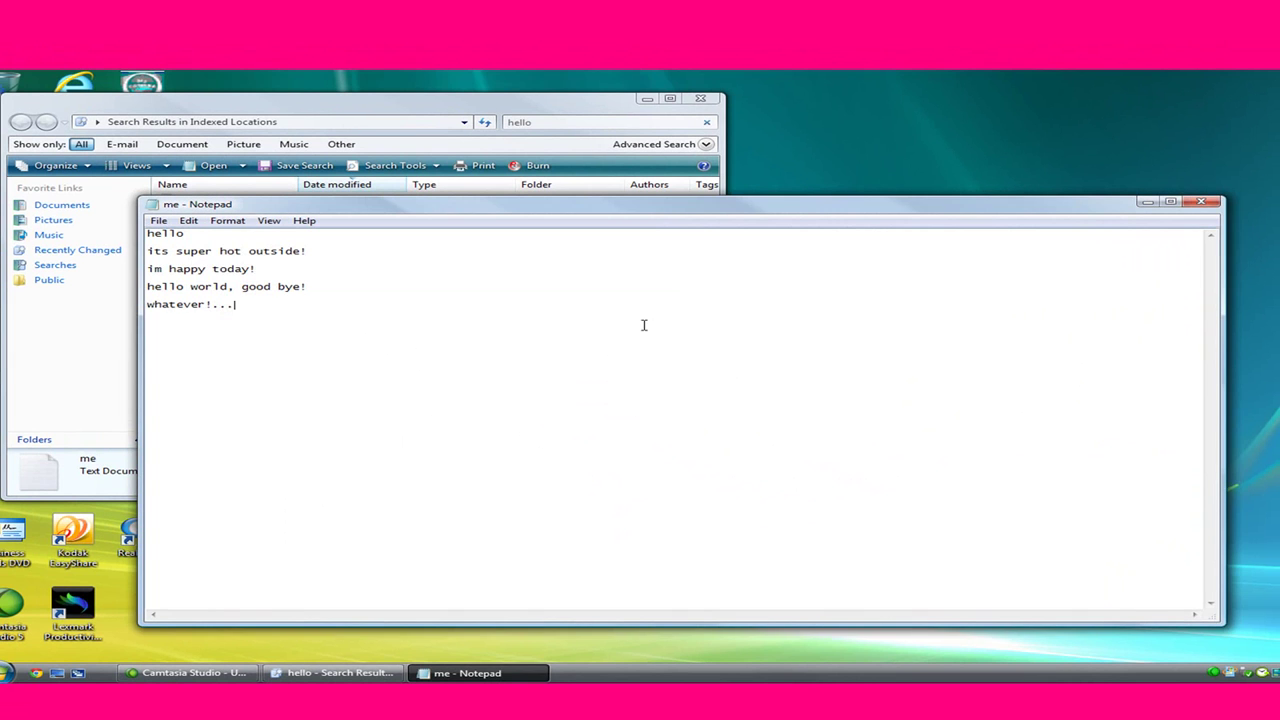
# Close me.txt without saving its changes and close the search results window.
pyautogui.click(1205, 203)
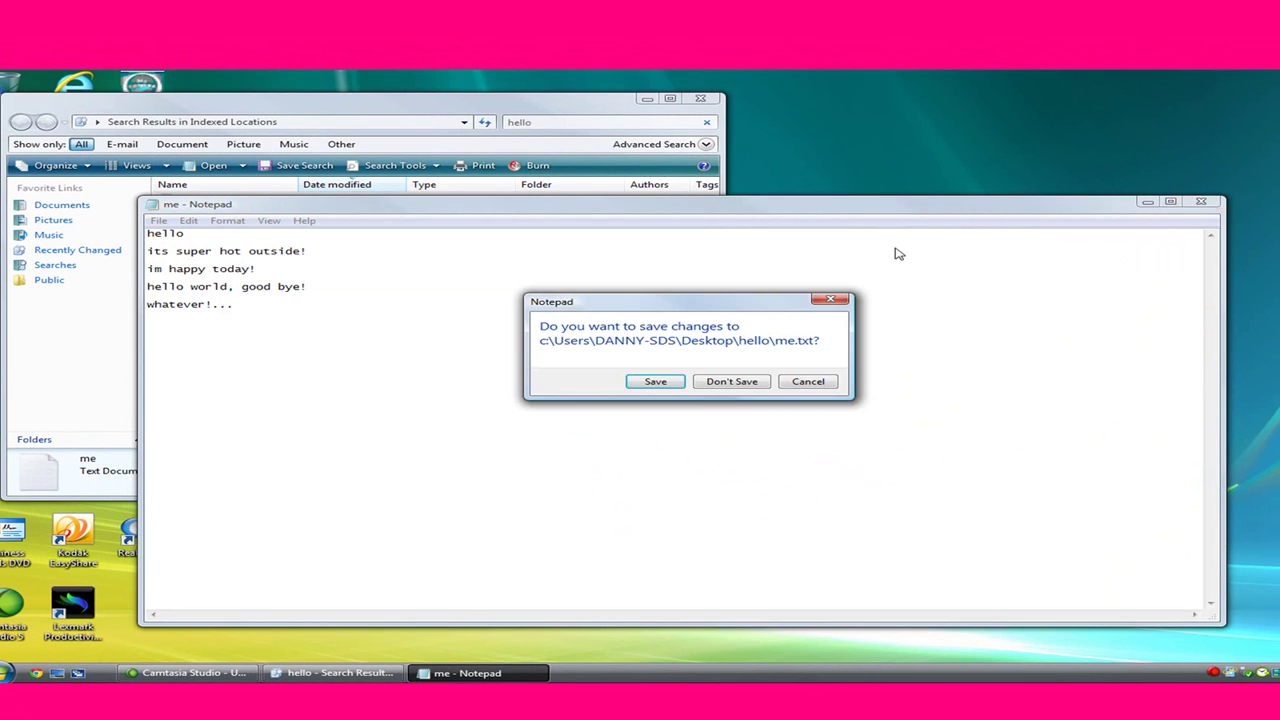
pyautogui.click(743, 386)
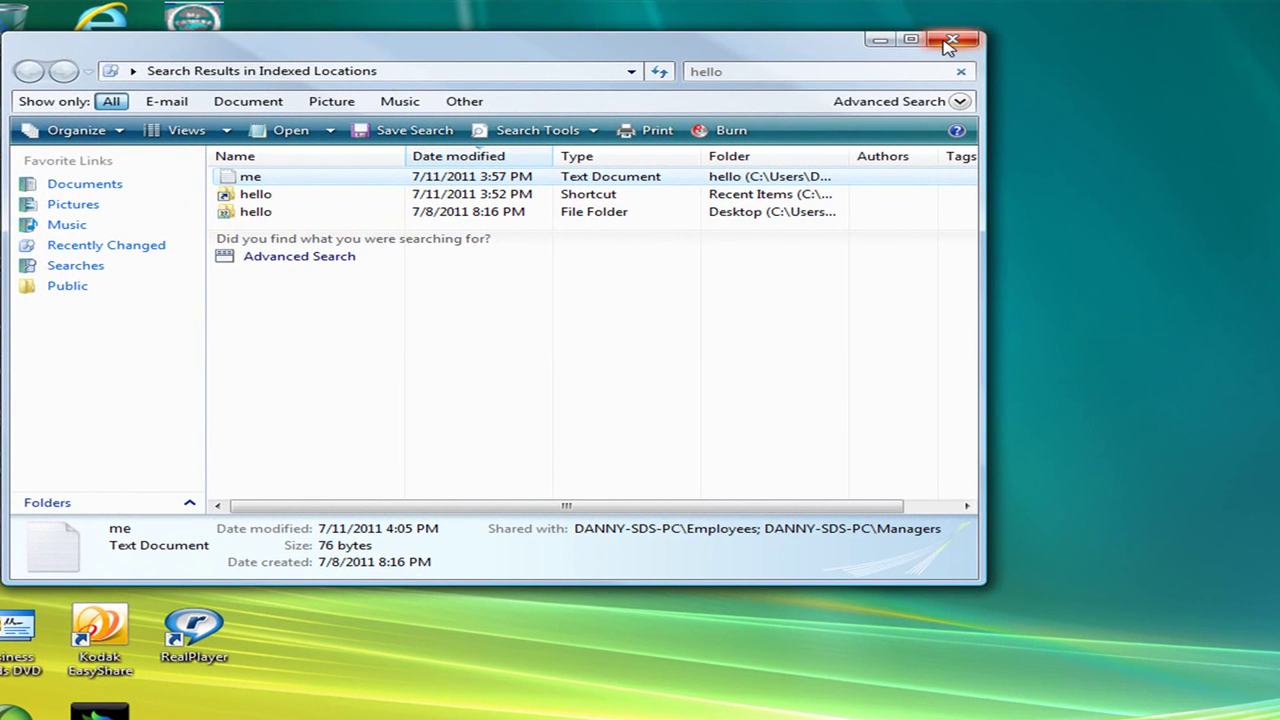
pyautogui.click(948, 45)
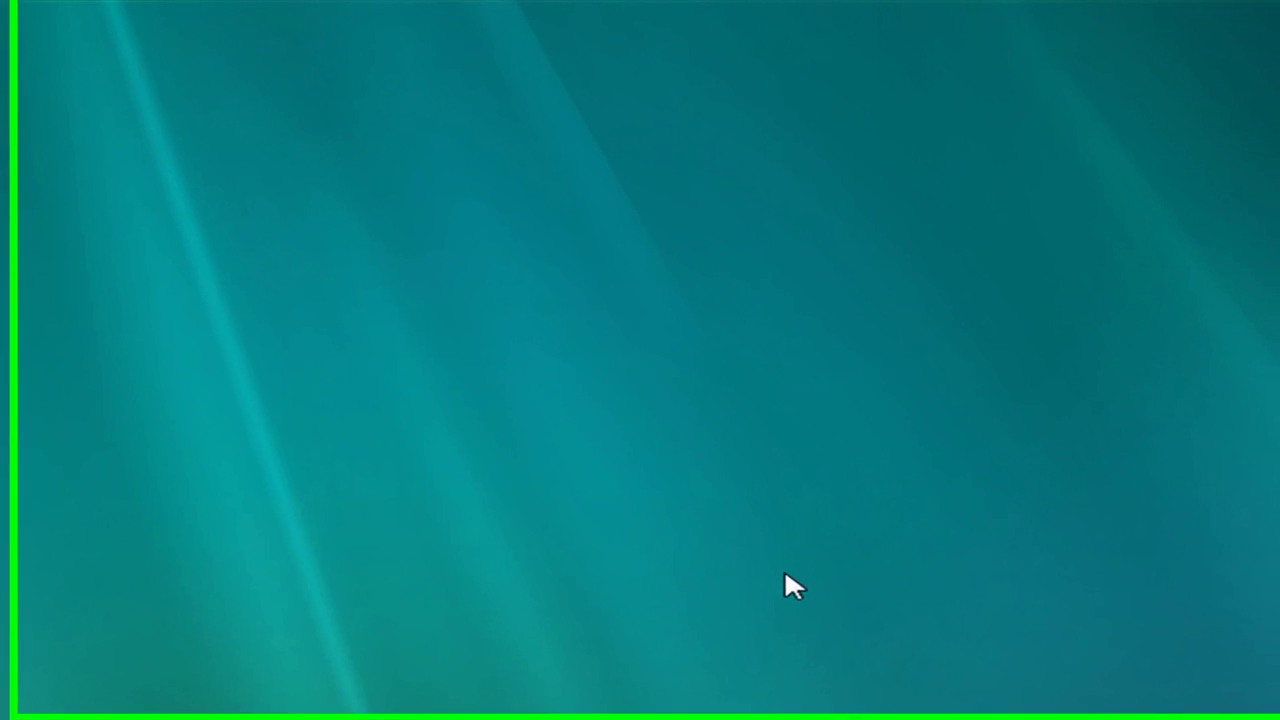